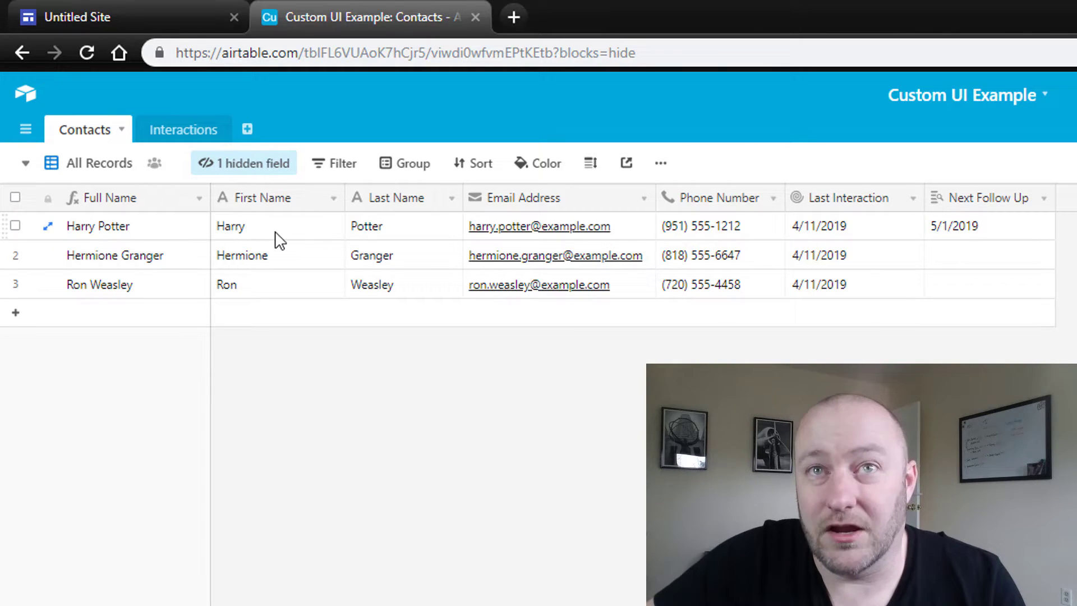
# Narrow the Contacts First Name column, review the grouped Interactions table, and return to Contacts
pyautogui.click(149, 230)
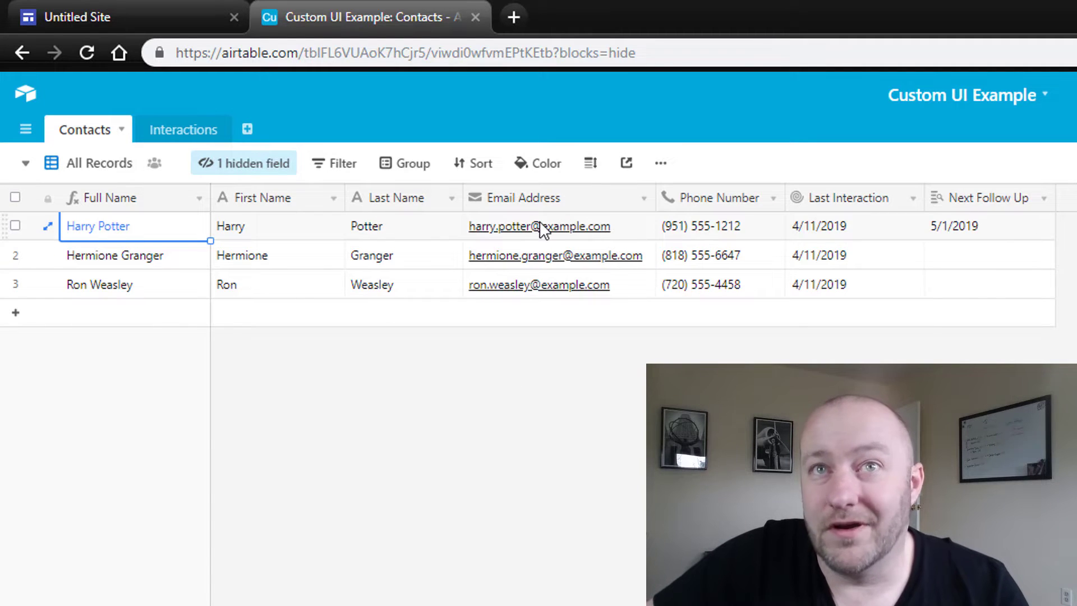
pyautogui.moveTo(344, 198); pyautogui.dragTo(329, 197)
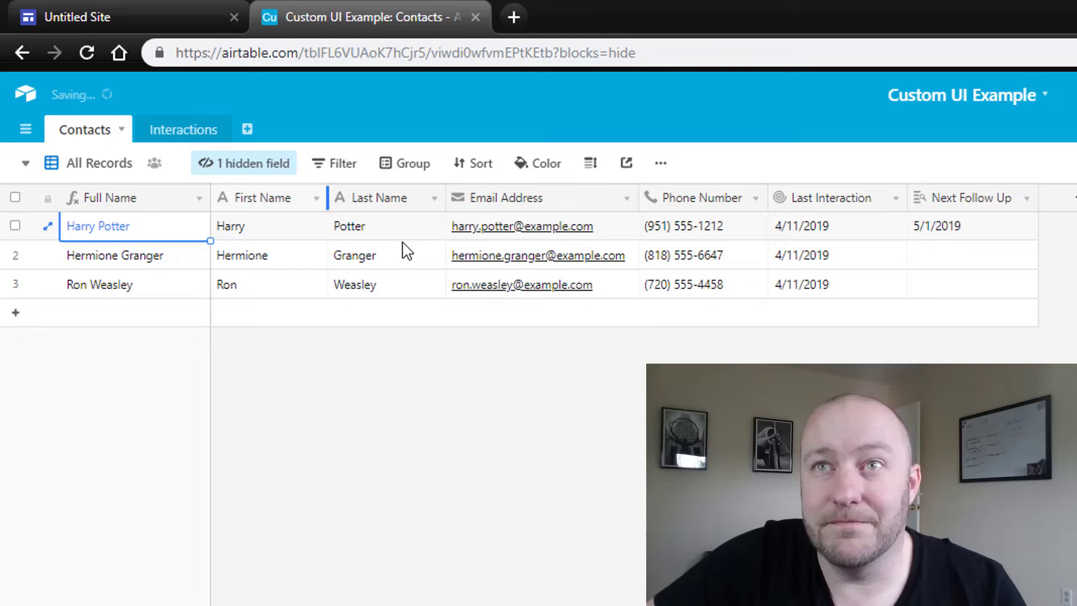
pyautogui.click(185, 131)
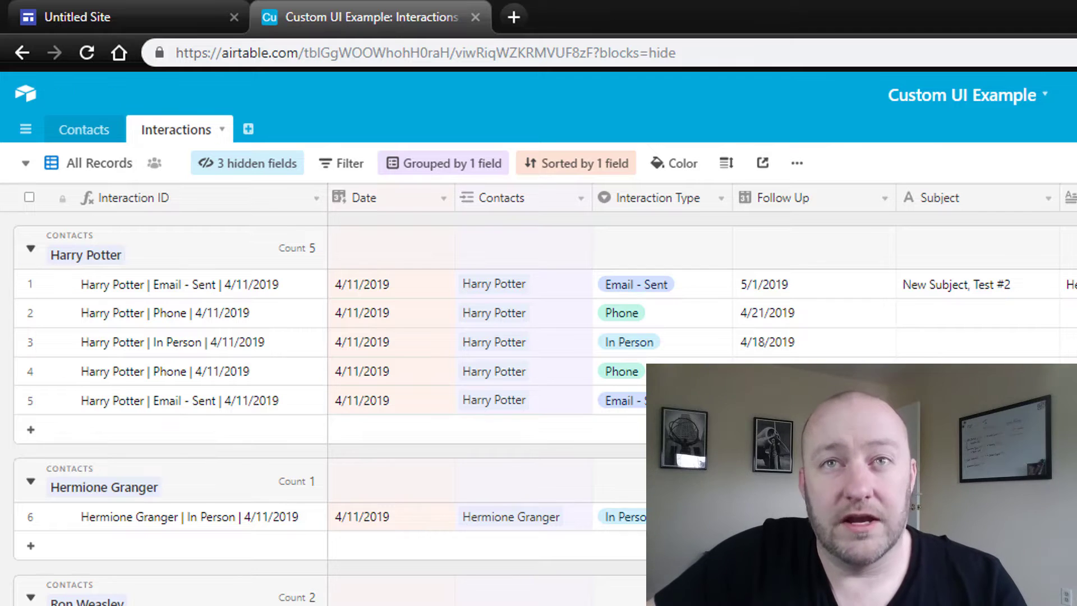
pyautogui.doubleClick(670, 344)
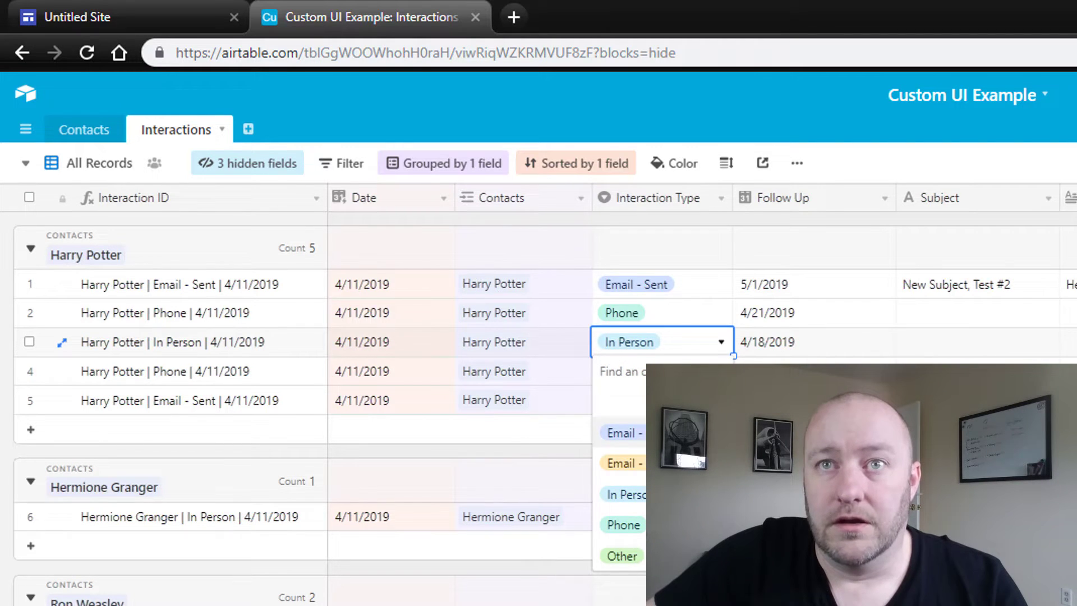
pyautogui.click(790, 309)
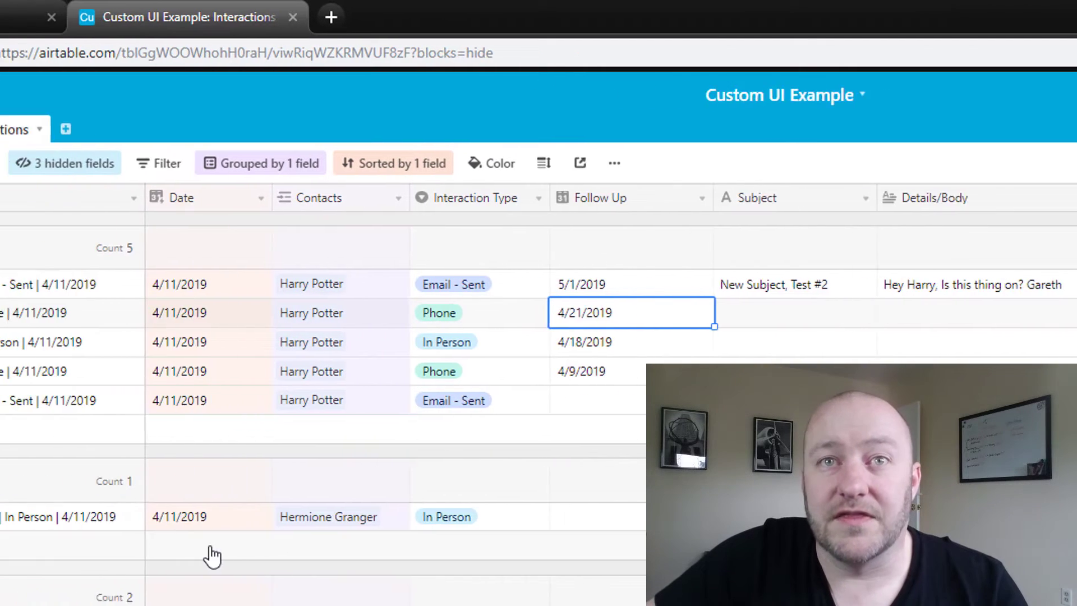
pyautogui.click(87, 140)
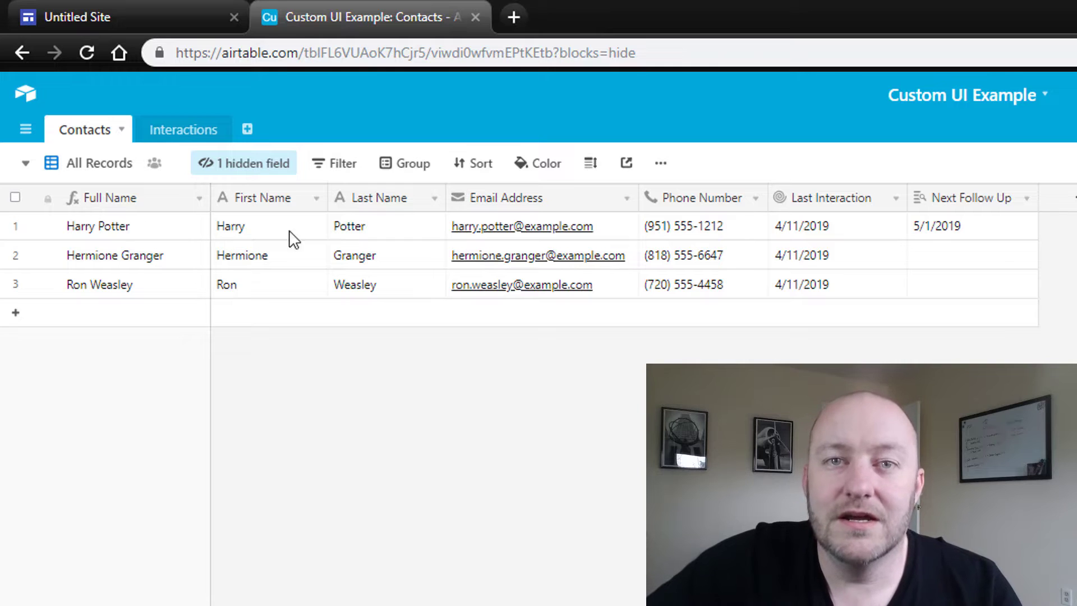
# In the Google Sites editor, add a new page named Contacts
pyautogui.click(140, 21)
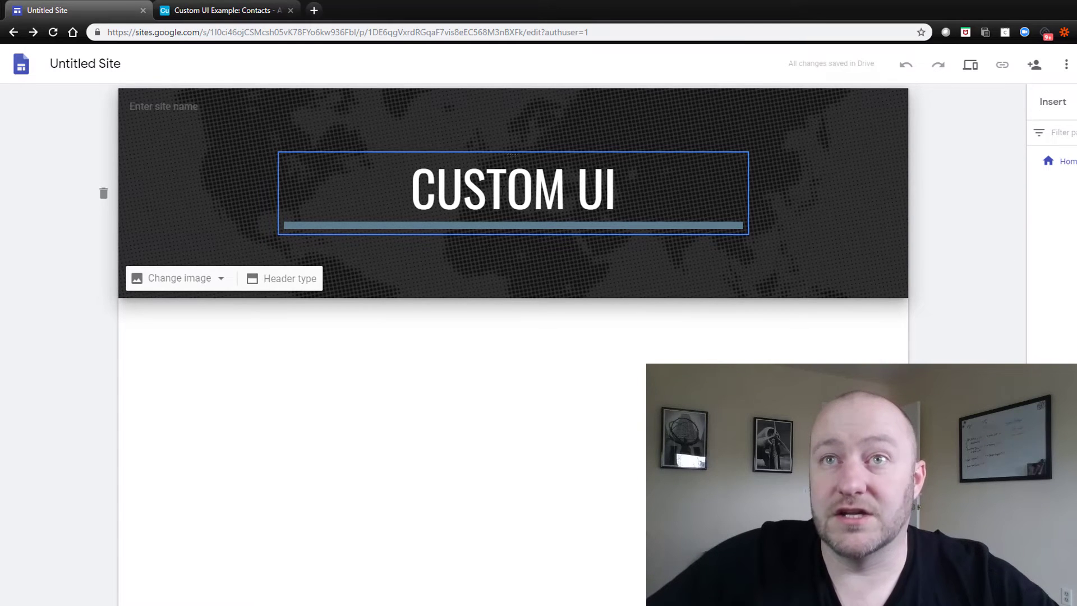
pyautogui.click(507, 188)
pyautogui.click(790, 363)
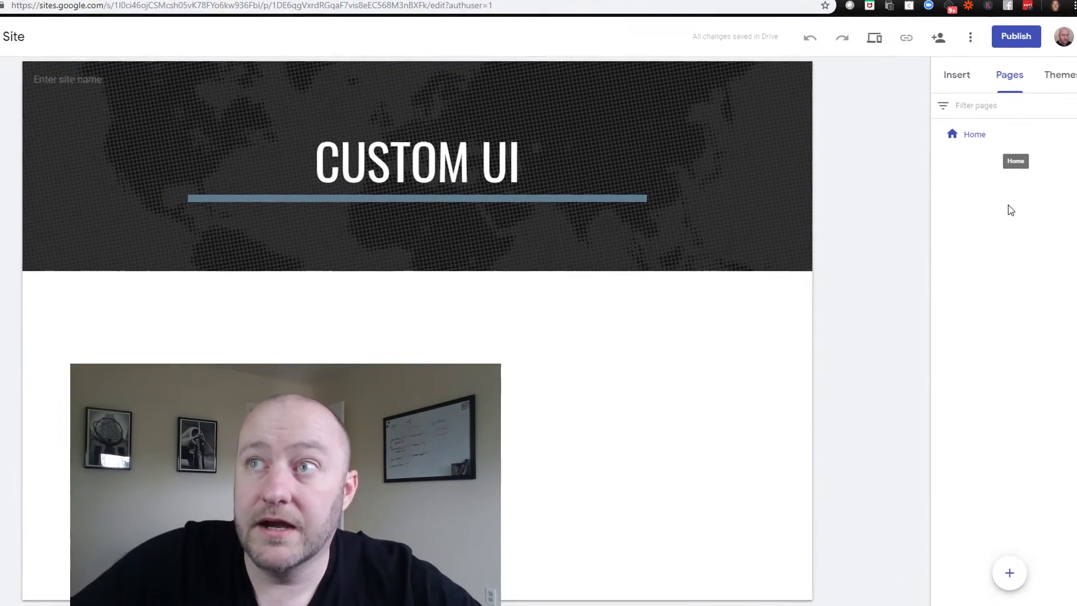
pyautogui.click(997, 571)
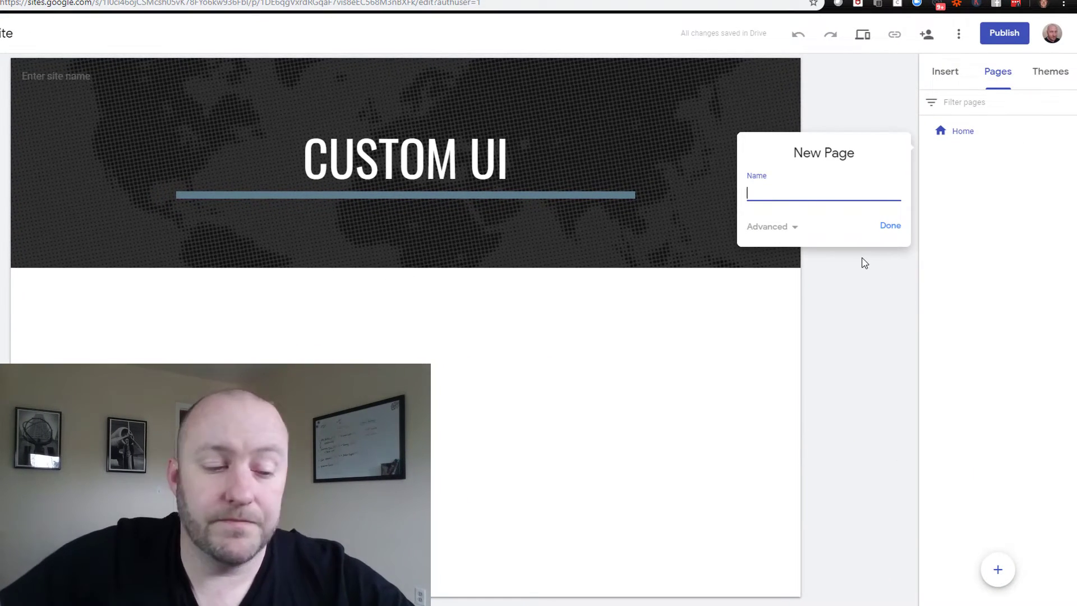
pyautogui.write('Contacts')
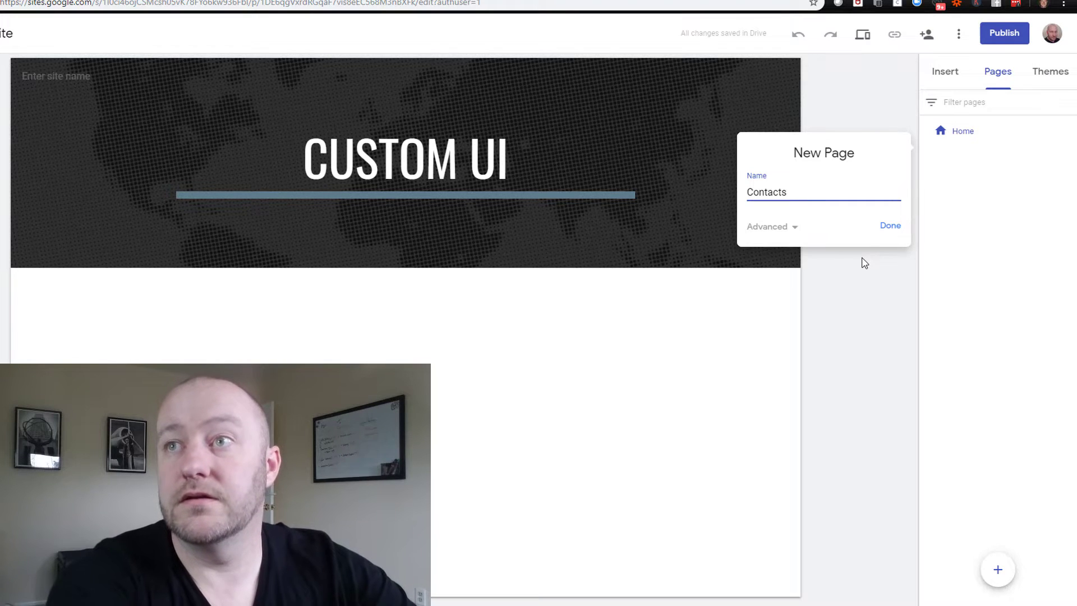
pyautogui.press('Return')
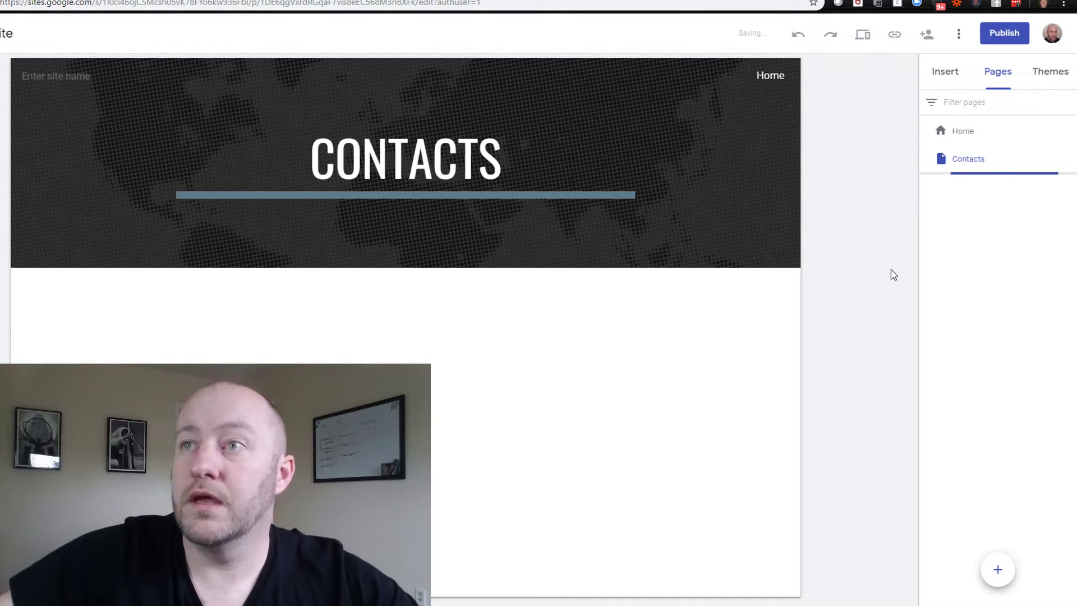
# Add a second page named Interactions, then return to the Airtable Contacts table
pyautogui.click(1000, 577)
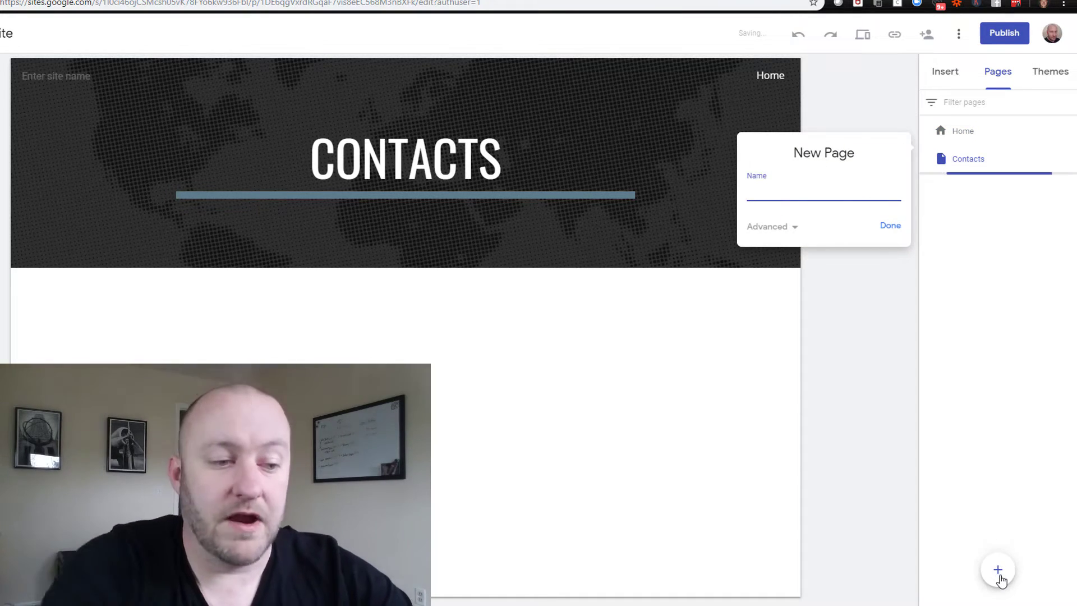
pyautogui.write('Interactions')
pyautogui.press('Return')
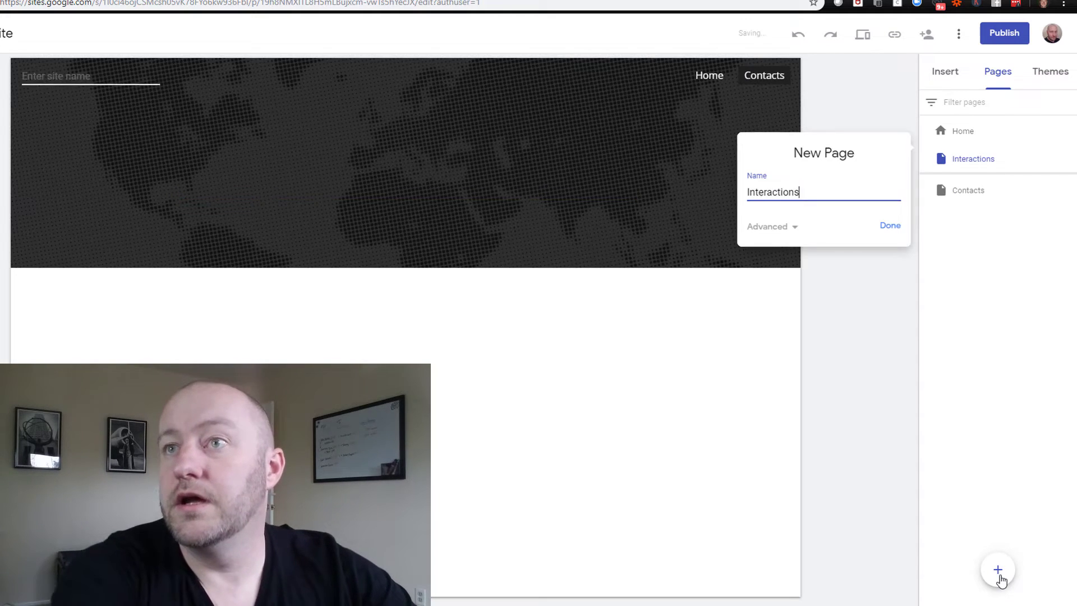
pyautogui.moveTo(1001, 577)
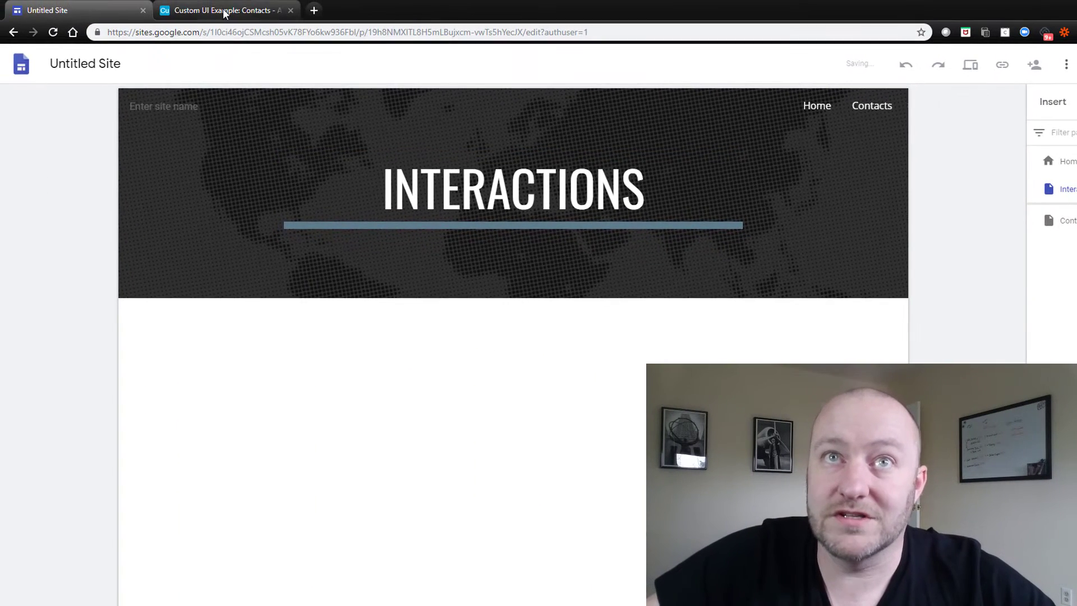
pyautogui.click(224, 11)
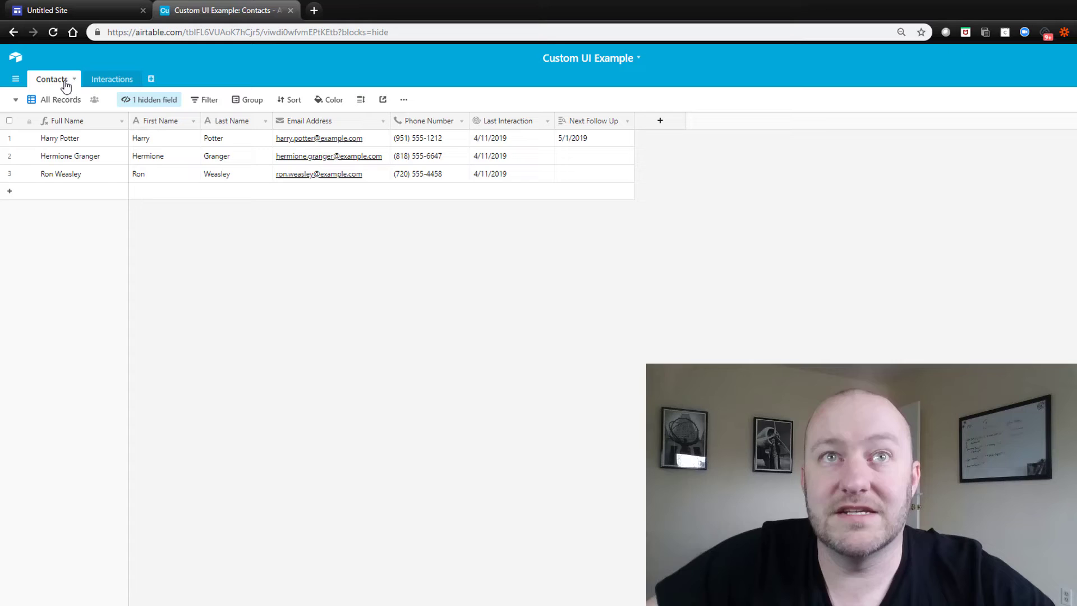
pyautogui.click(73, 11)
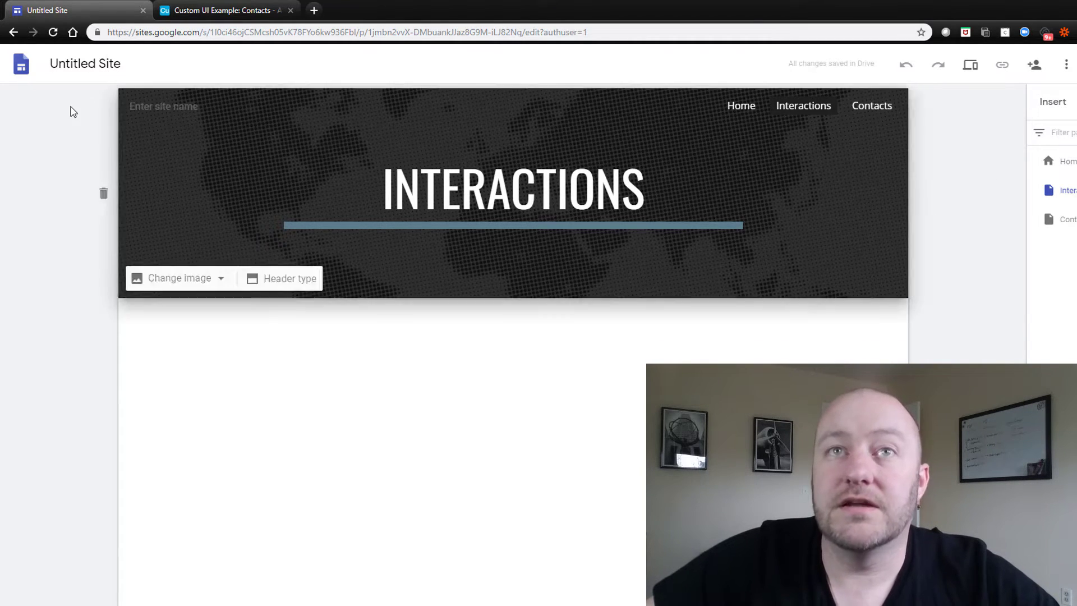
pyautogui.click(198, 18)
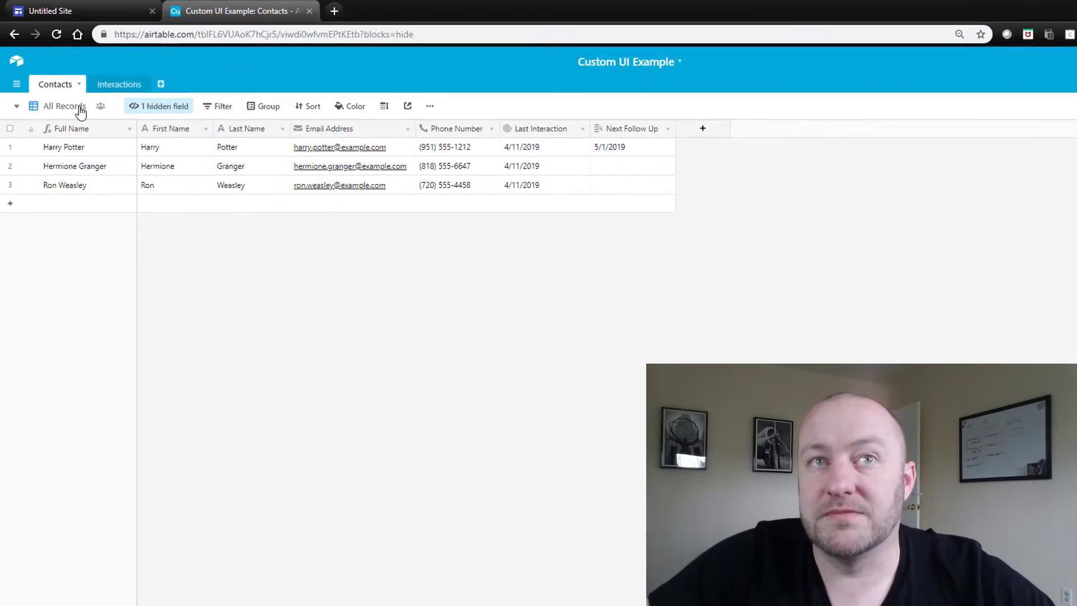
# Review the field visibility list, leaving the Interactions field hidden
pyautogui.click(157, 107)
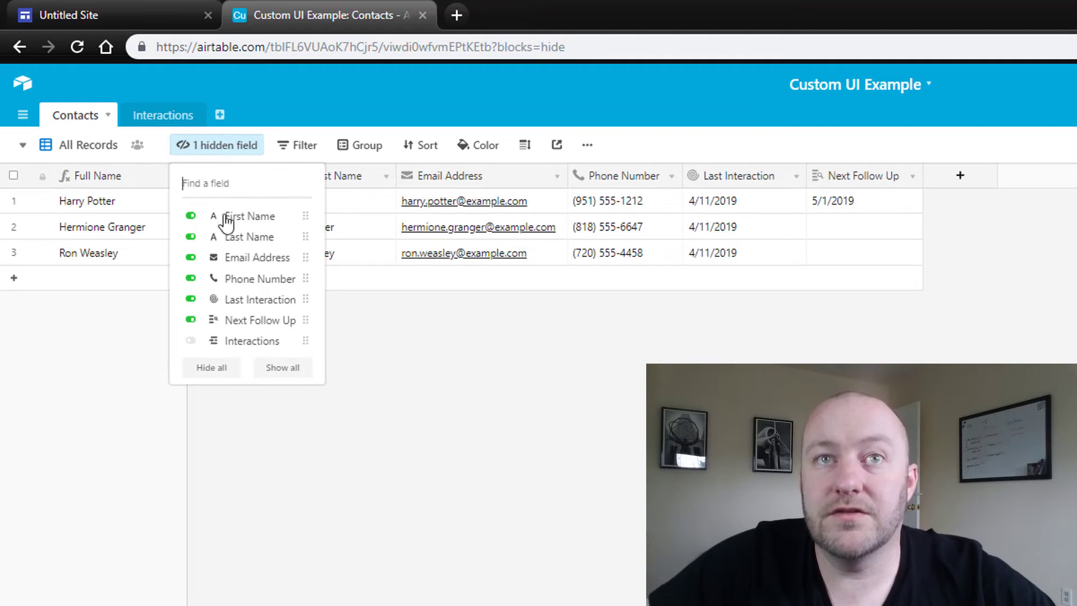
pyautogui.click(191, 341)
pyautogui.click(190, 341)
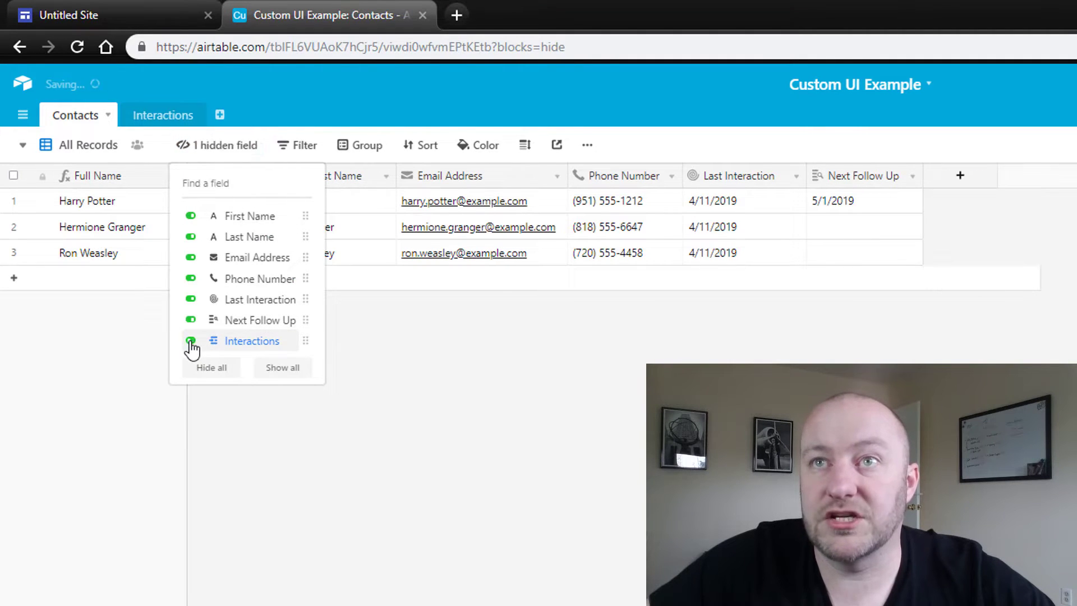
pyautogui.click(617, 451)
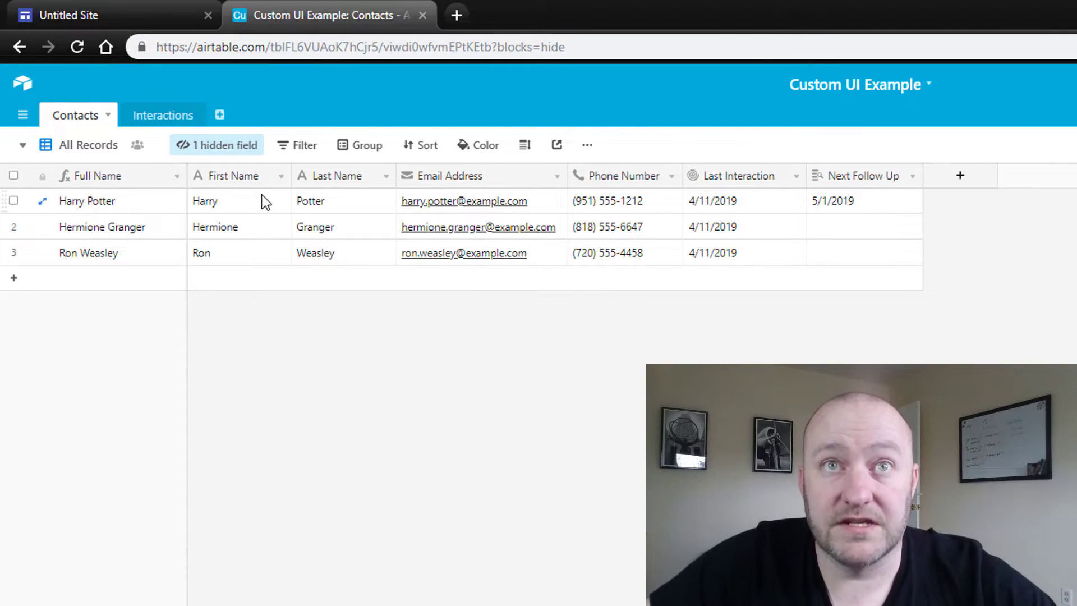
# Create a new Contacts grid view named Custom UI
pyautogui.click(103, 147)
pyautogui.click(151, 230)
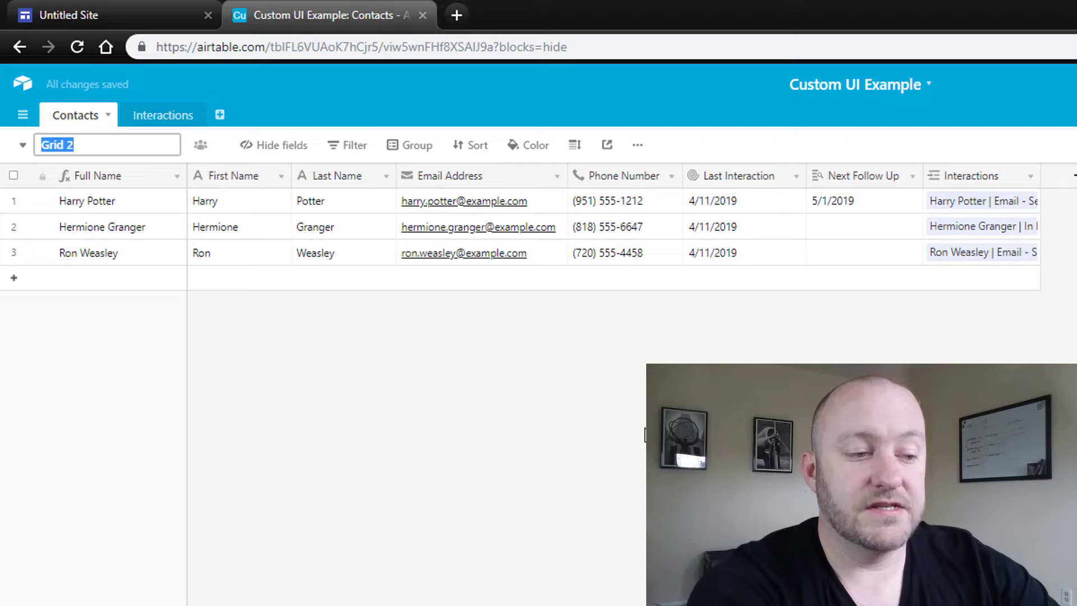
pyautogui.write('Custom UI')
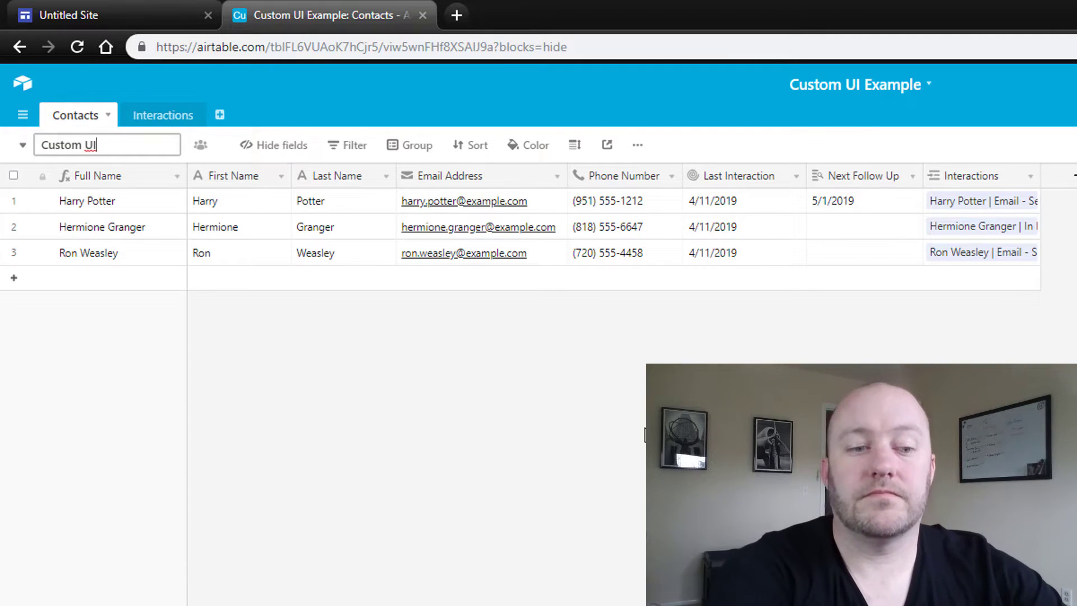
pyautogui.press('Return')
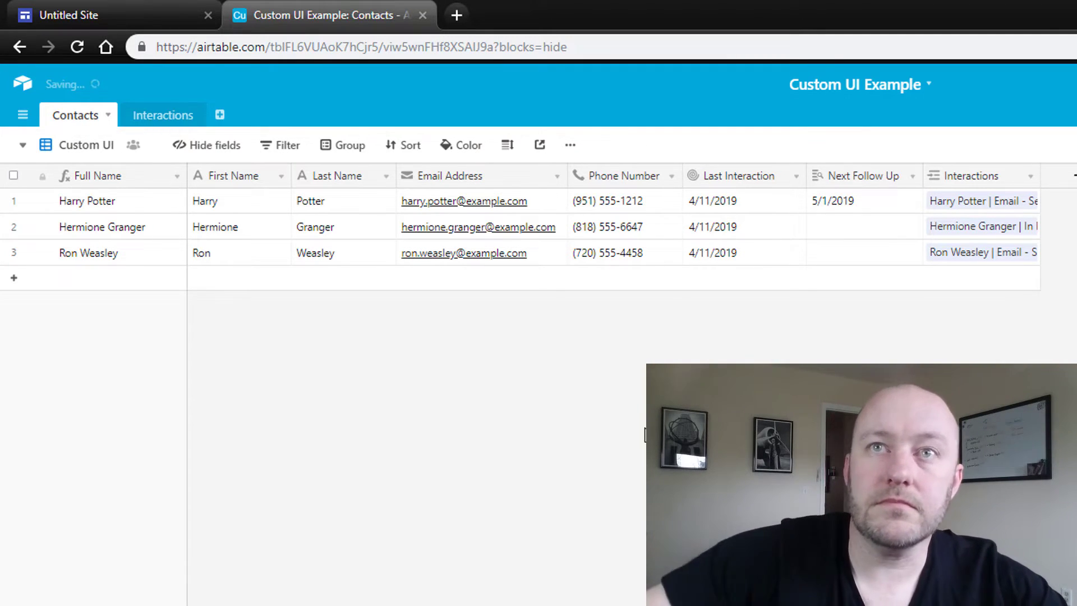
# Hide the Last Name, First Name and Next Follow Up fields in Custom UI
pyautogui.rightClick(332, 178)
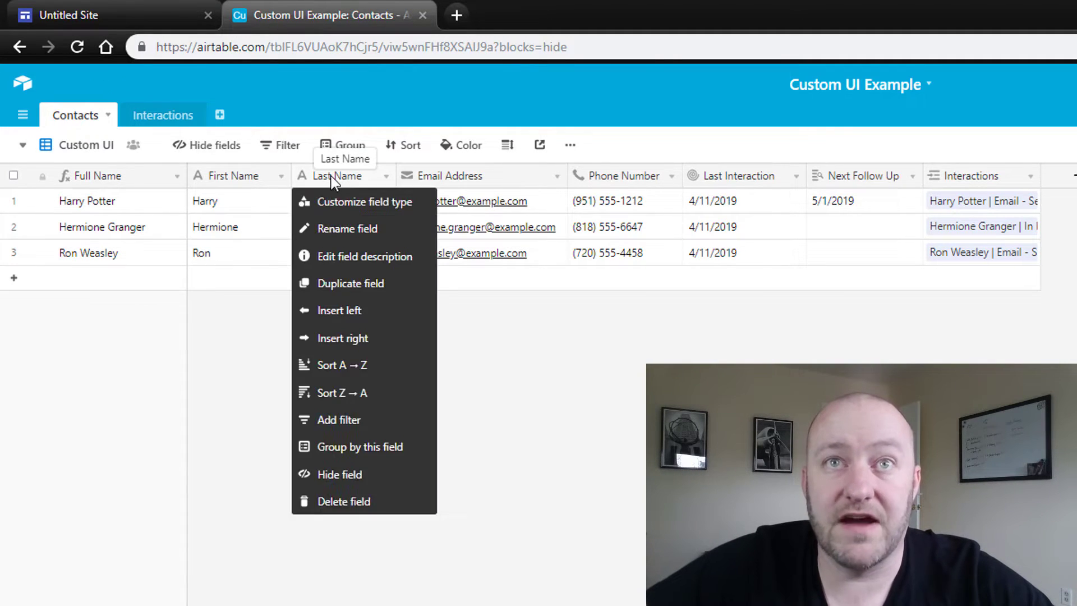
pyautogui.click(340, 475)
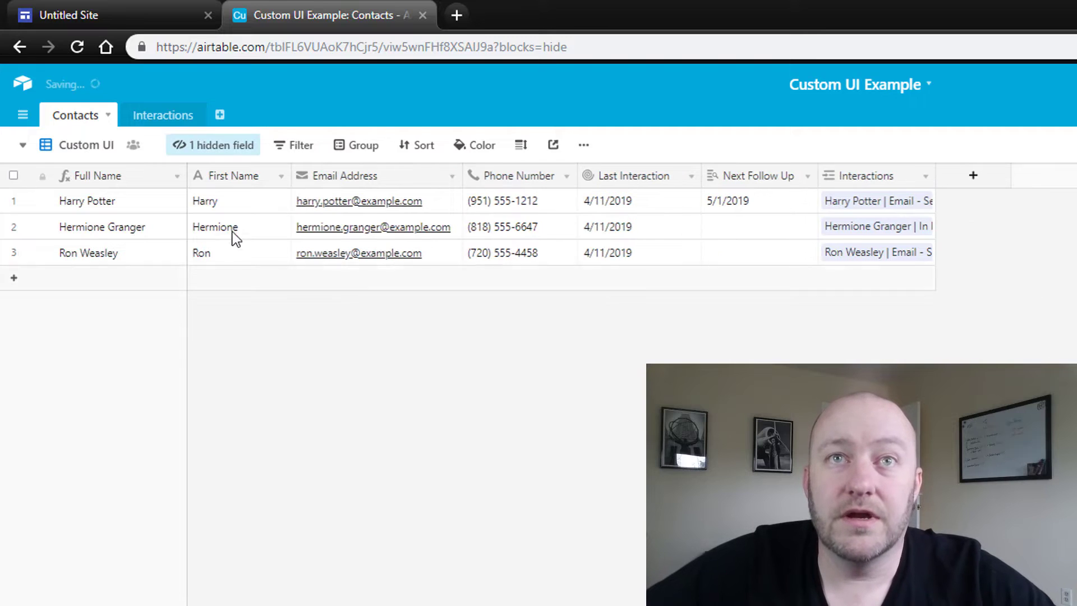
pyautogui.rightClick(221, 176)
pyautogui.click(266, 478)
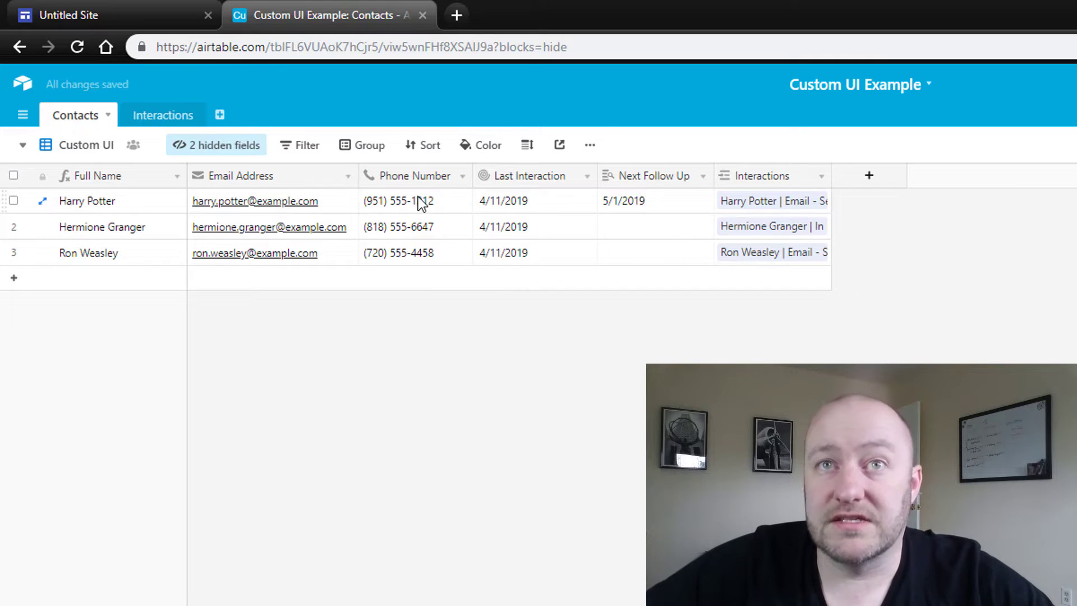
pyautogui.rightClick(655, 178)
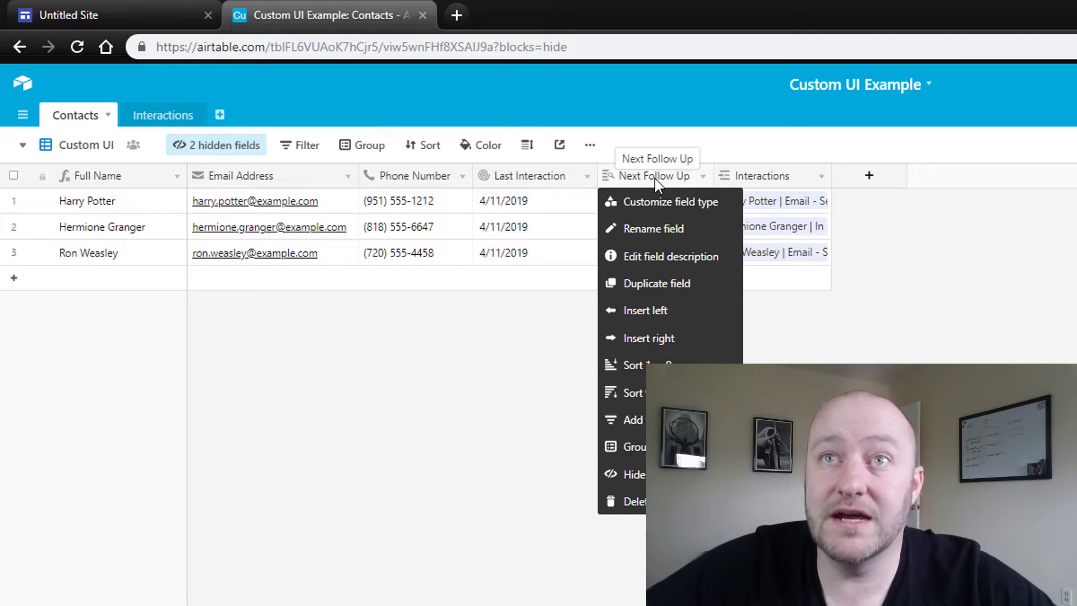
pyautogui.click(640, 474)
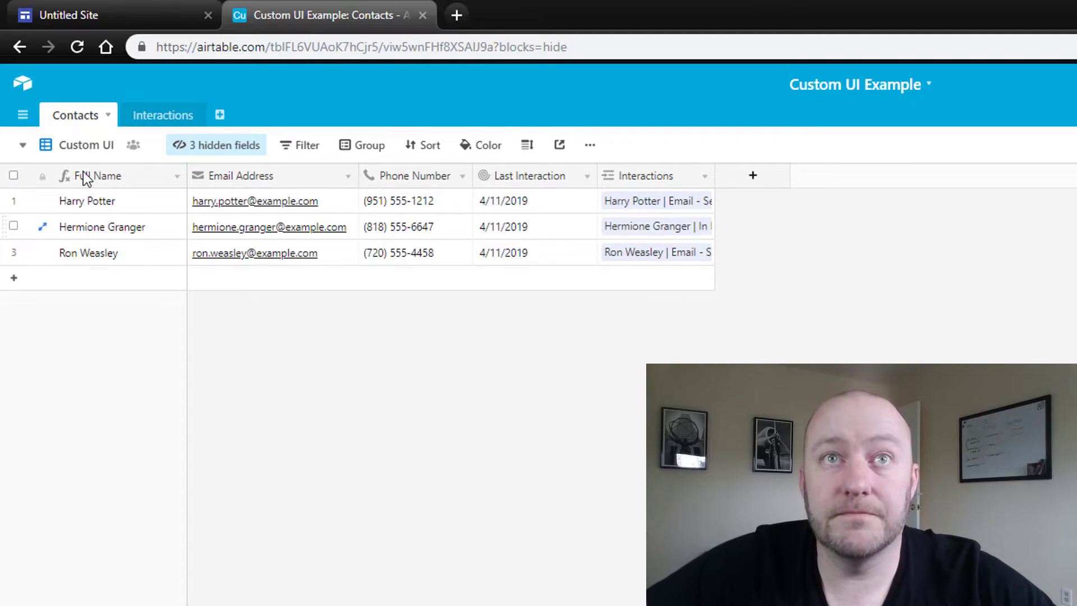
pyautogui.click(133, 149)
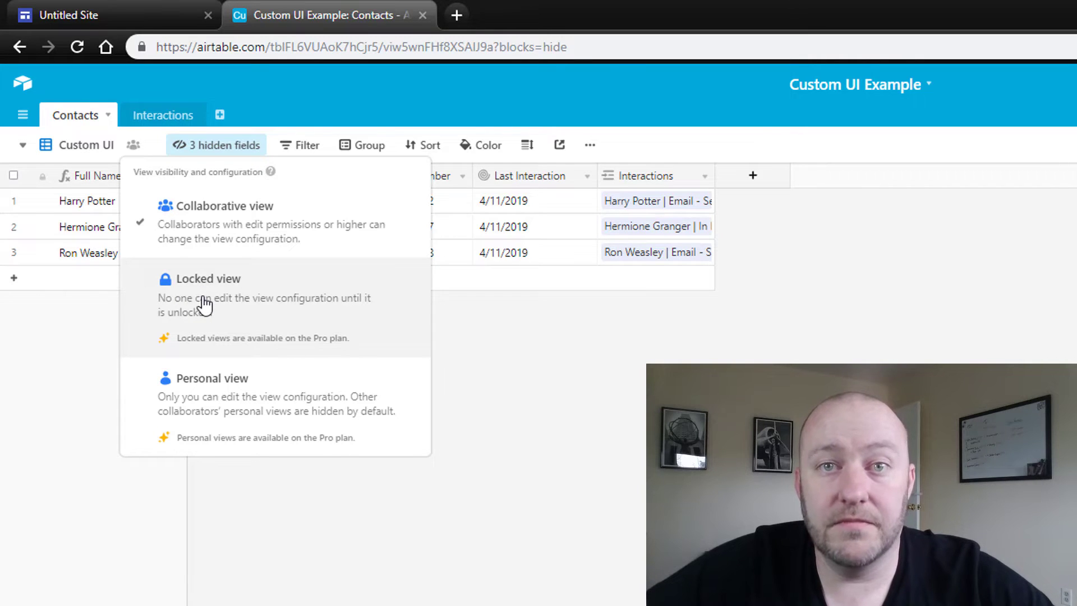
pyautogui.click(639, 429)
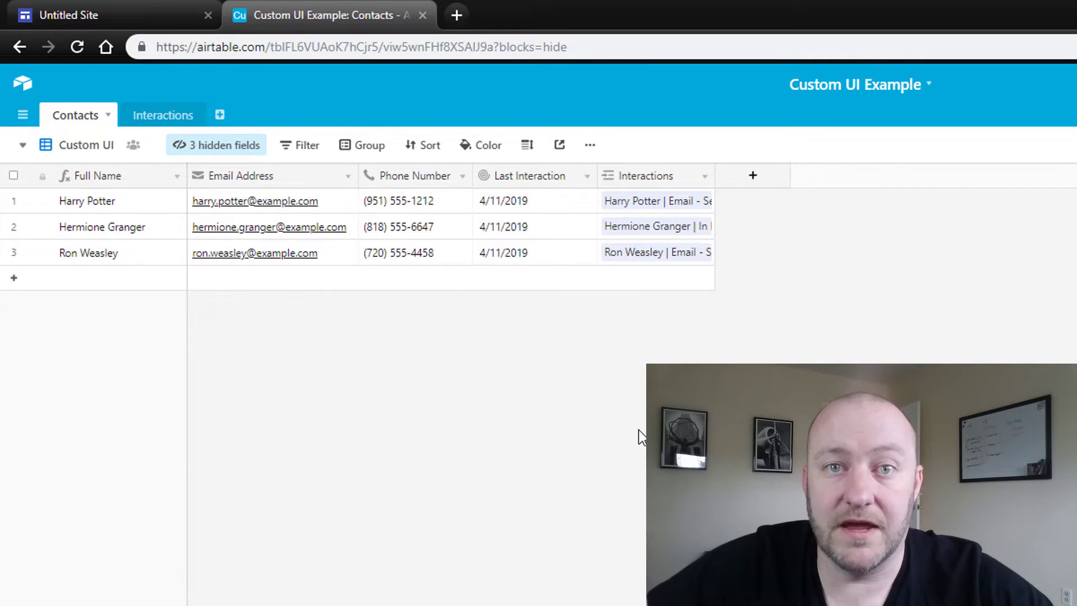
# Create a shareable grid embed of Custom UI with view controls on and copy its iframe code
pyautogui.click(560, 147)
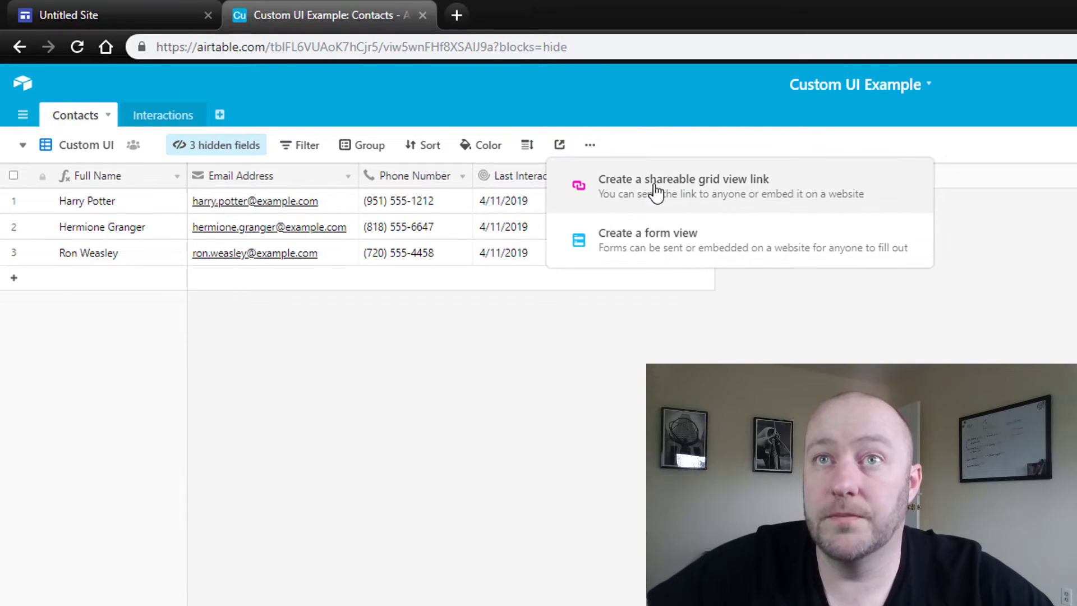
pyautogui.click(703, 192)
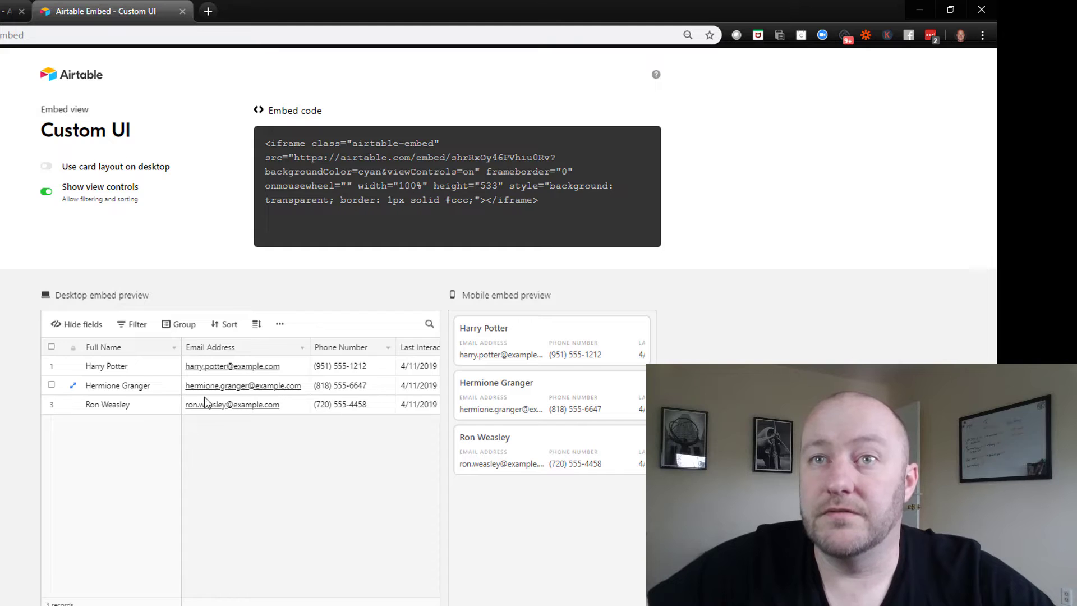
pyautogui.click(83, 173)
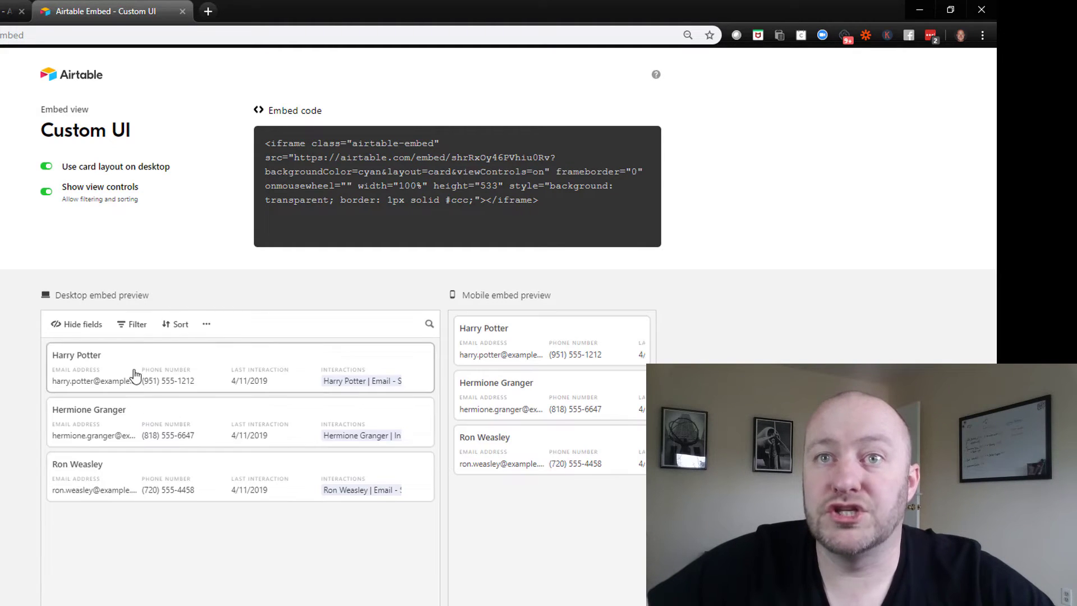
pyautogui.click(47, 167)
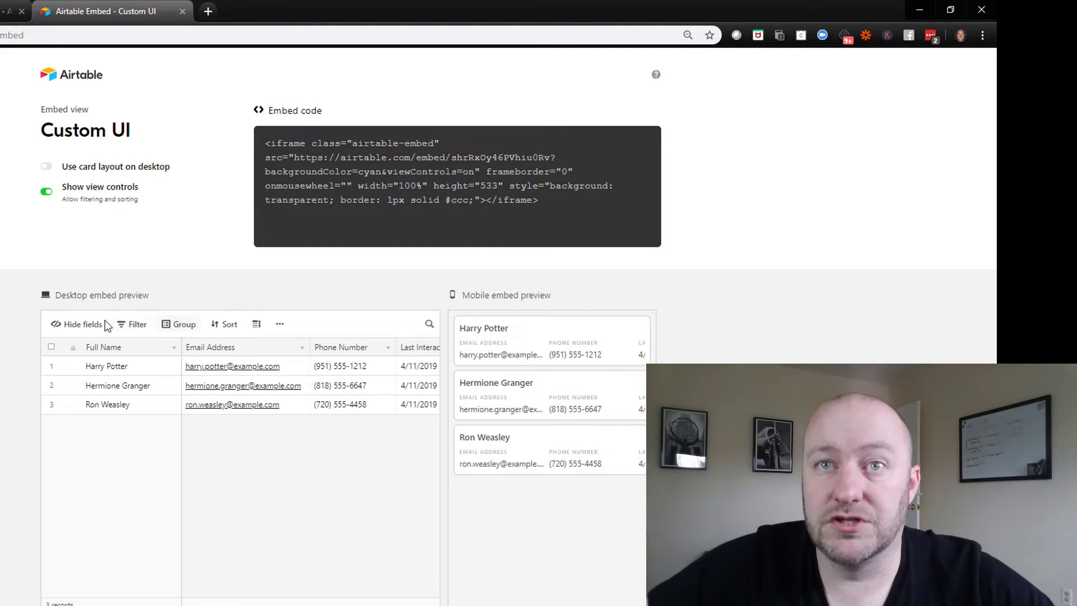
pyautogui.click(59, 191)
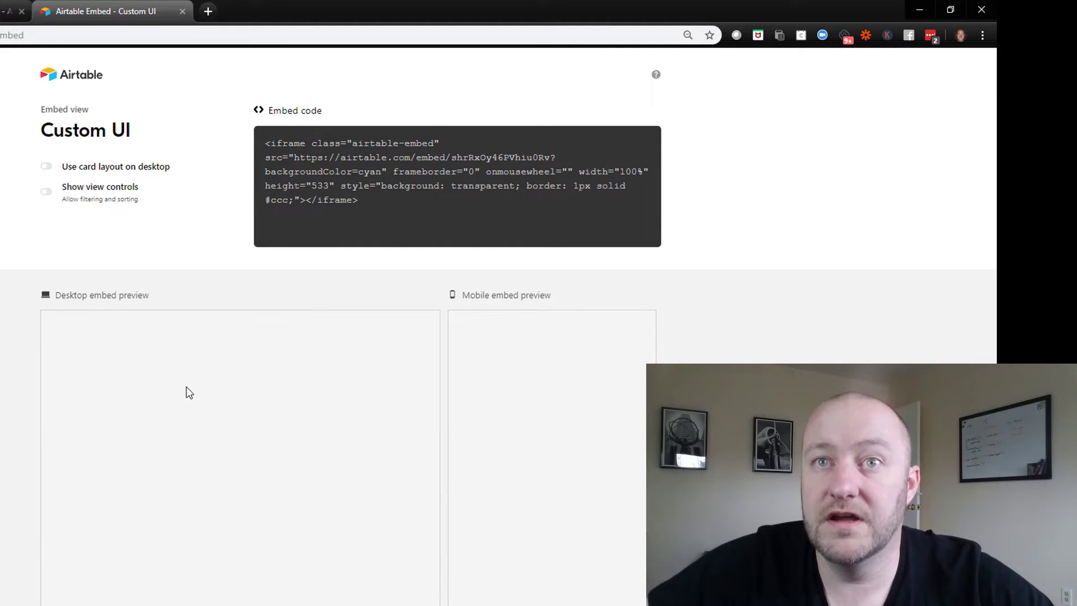
pyautogui.click(47, 192)
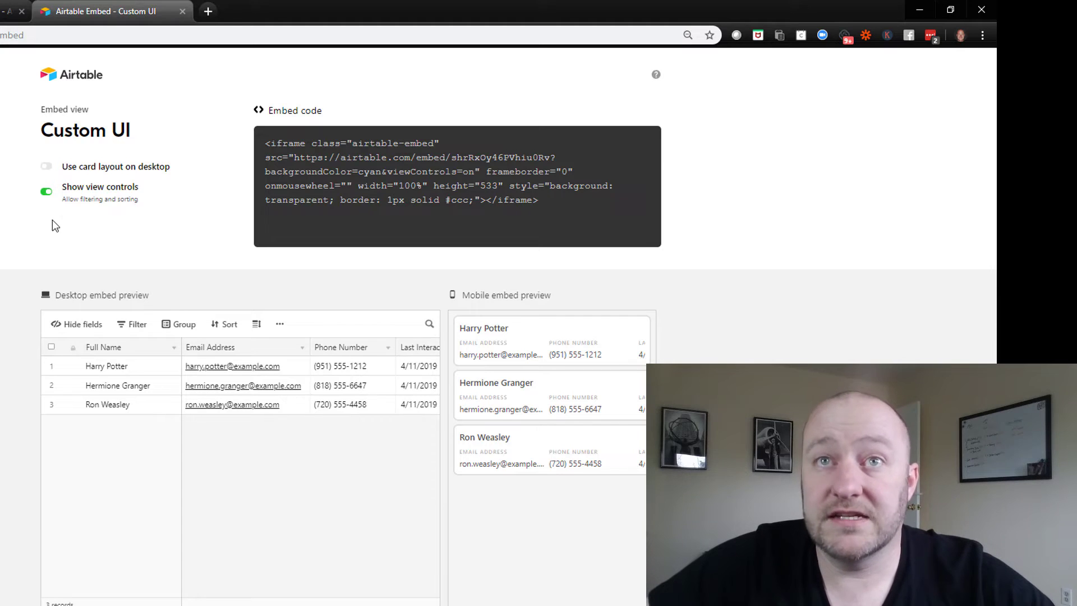
pyautogui.click(360, 171)
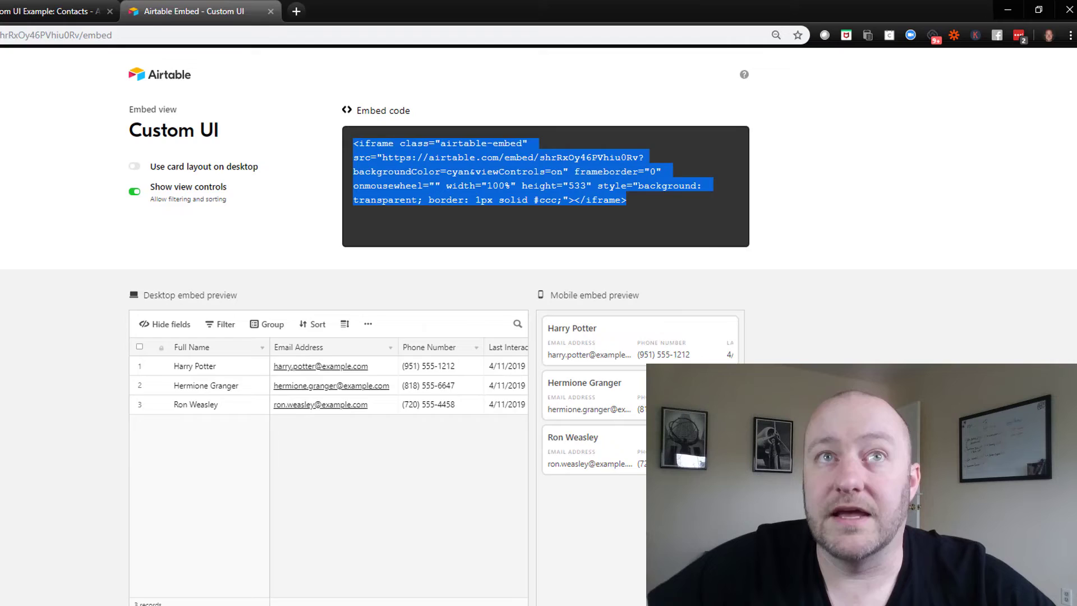
pyautogui.hotkey('ctrl', 'shift', 'Tab')
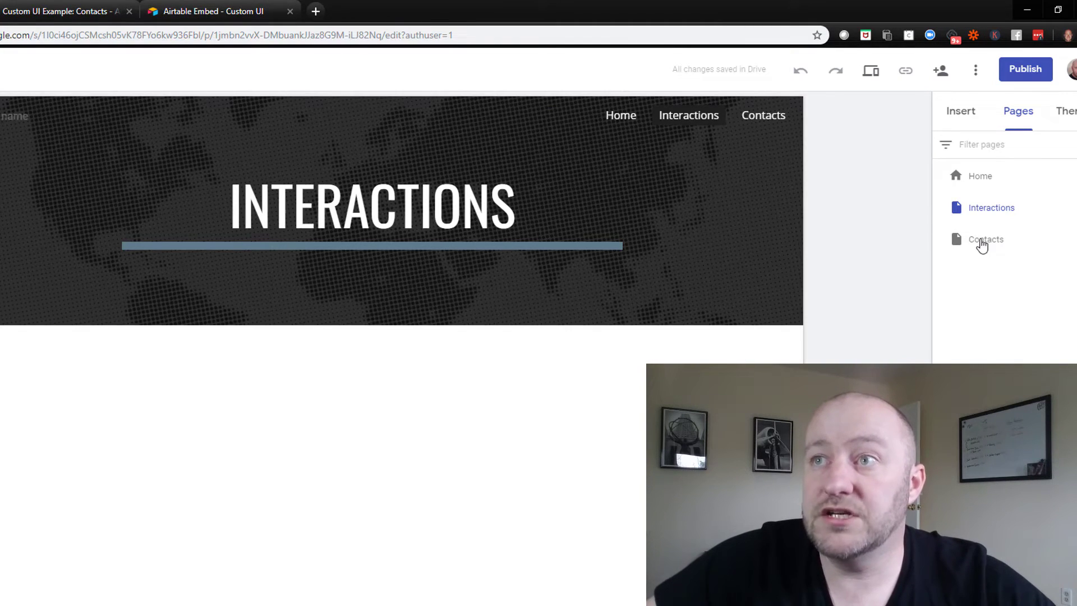
# Open the Contacts page in Google Sites and start a web embed there
pyautogui.click(954, 236)
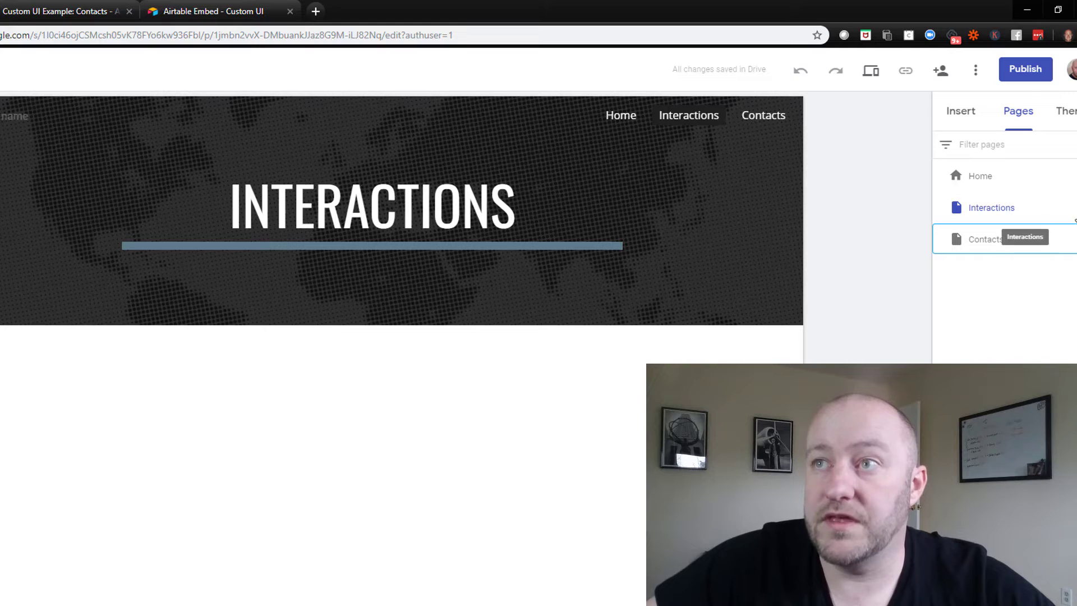
pyautogui.click(1012, 241)
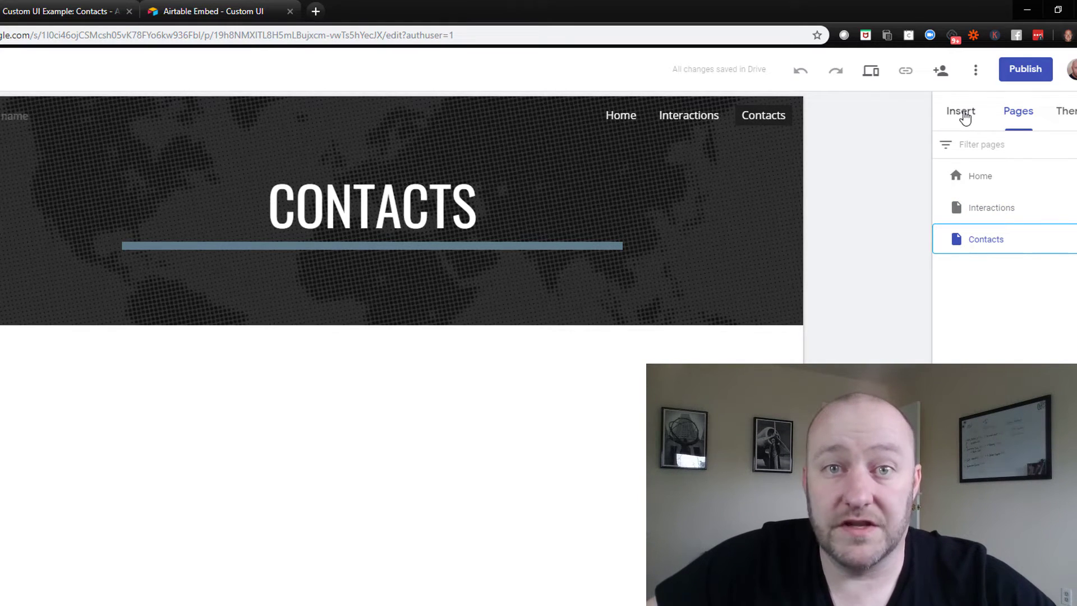
pyautogui.click(965, 117)
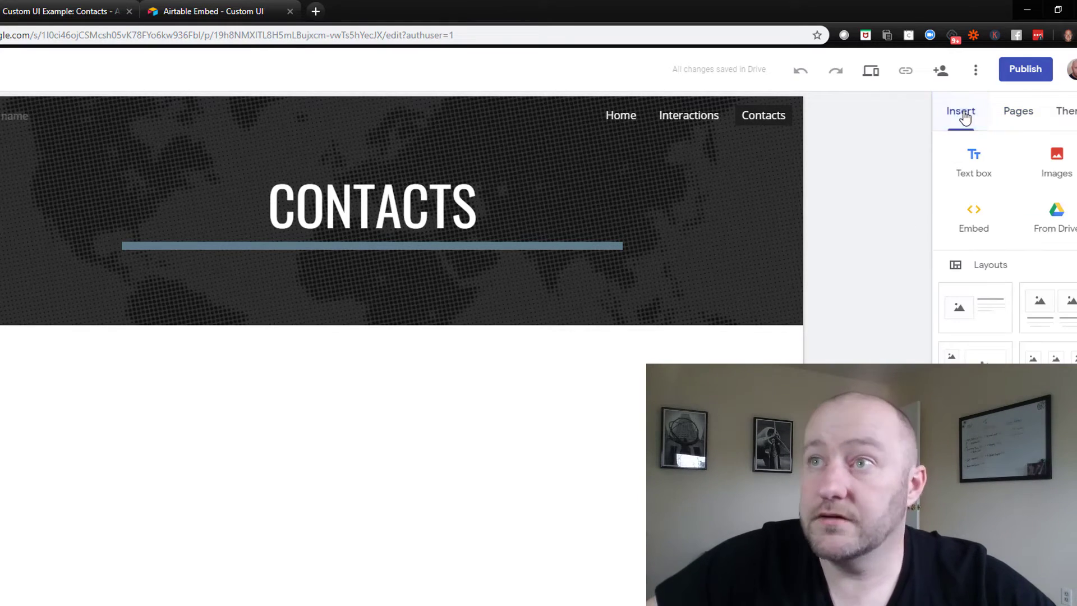
pyautogui.click(974, 220)
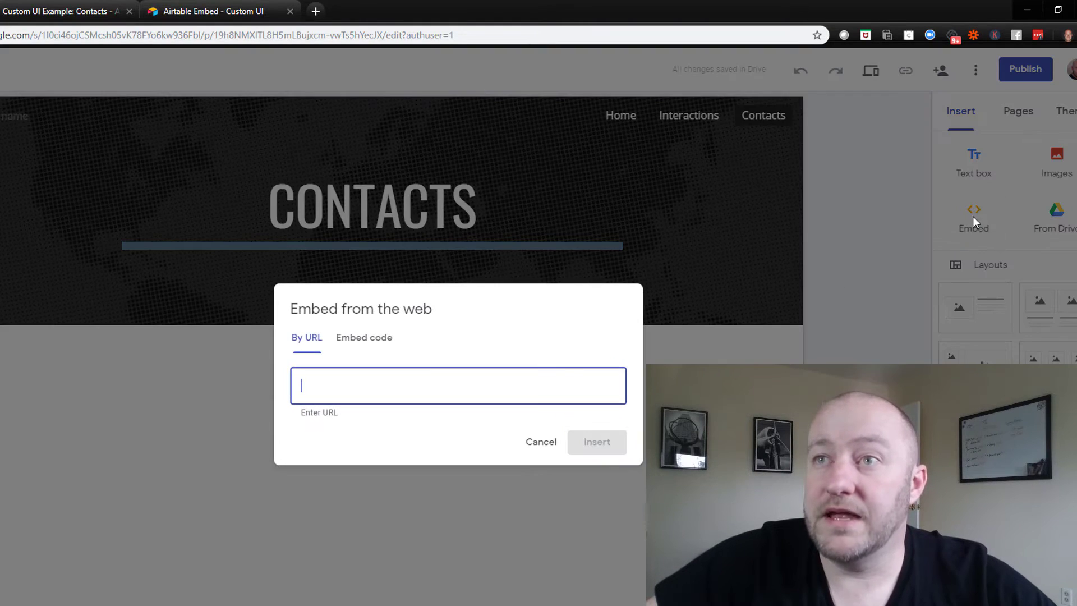
# Paste the Airtable iframe code, insert it, and widen the grid to show all columns
pyautogui.click(359, 340)
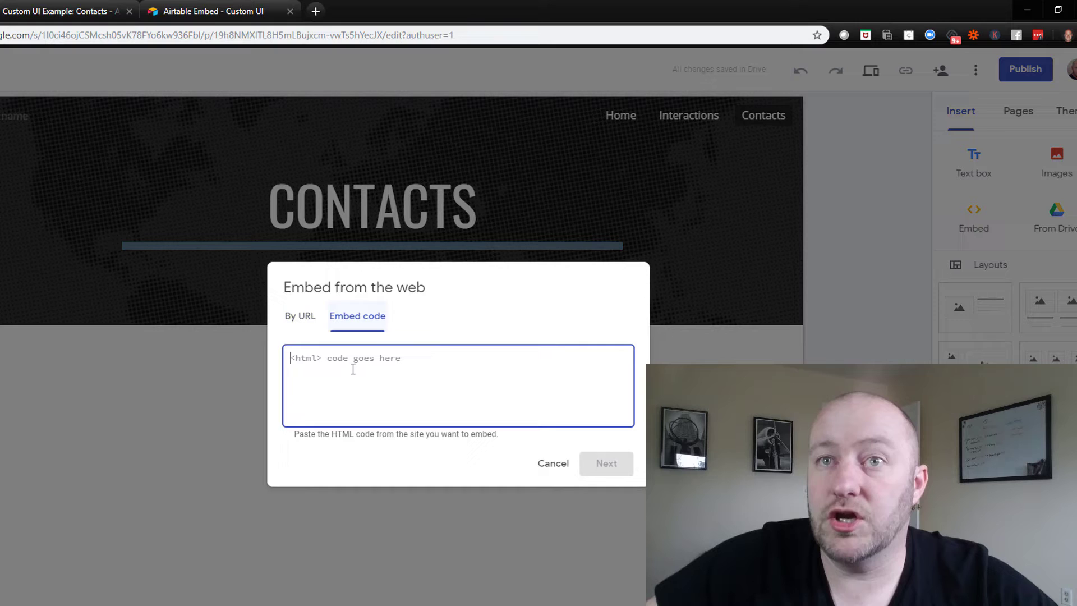
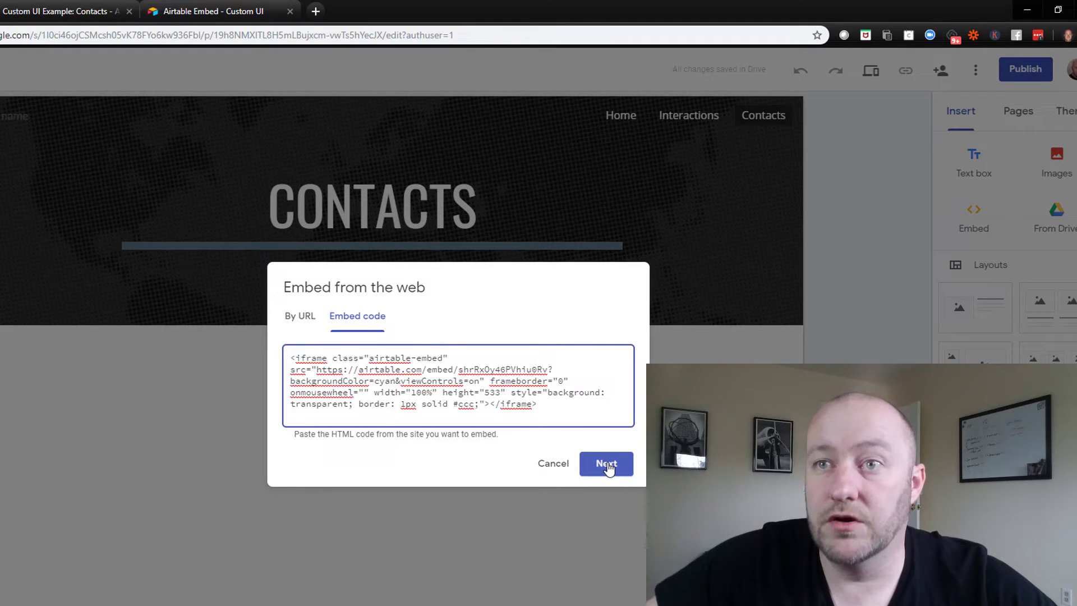
pyautogui.click(607, 466)
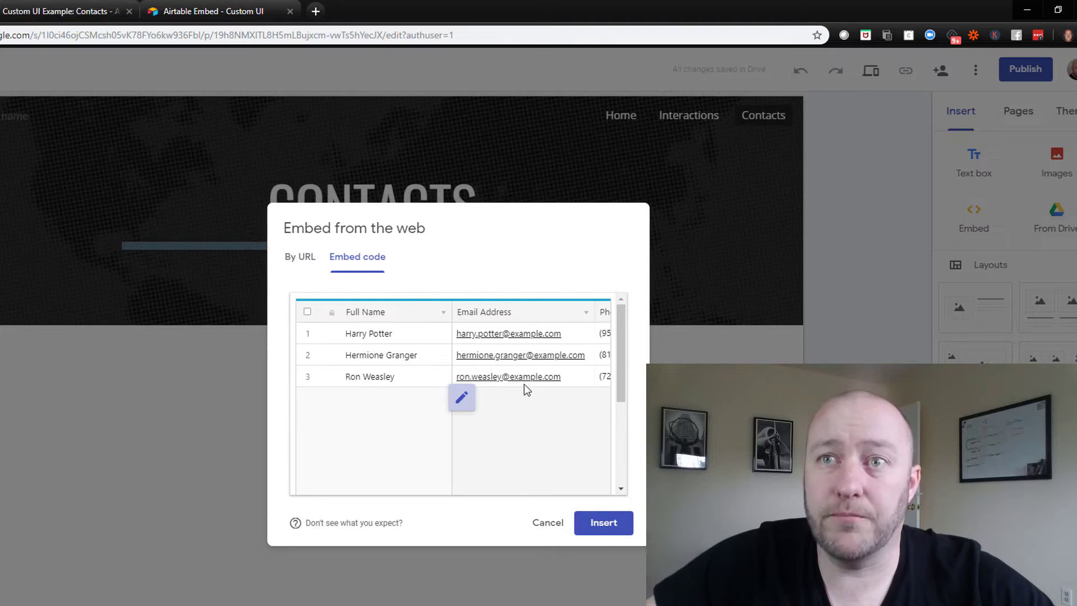
pyautogui.click(604, 523)
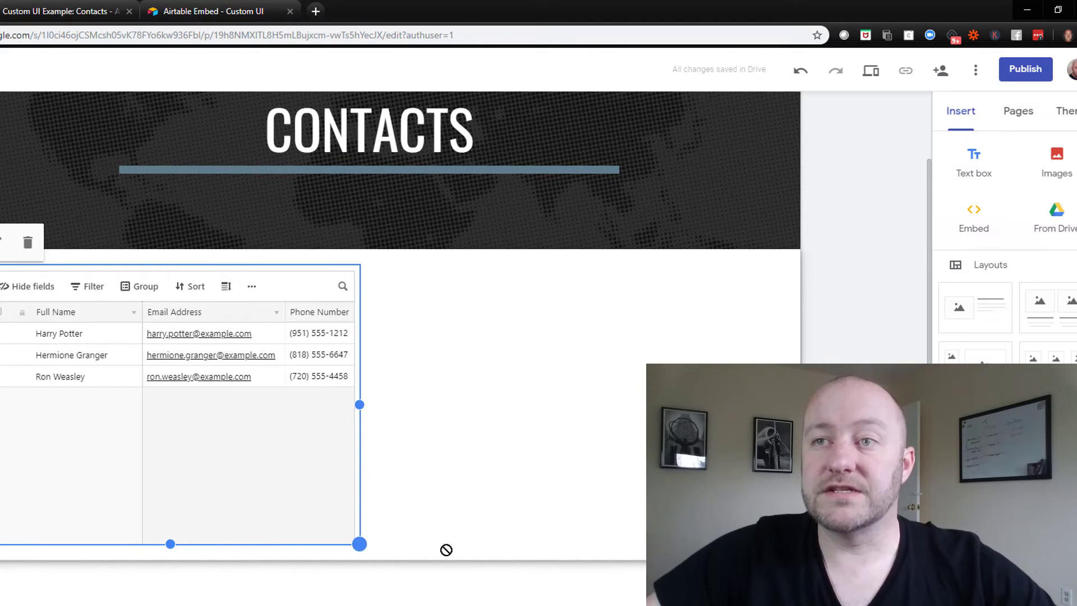
pyautogui.moveTo(360, 543); pyautogui.dragTo(759, 548)
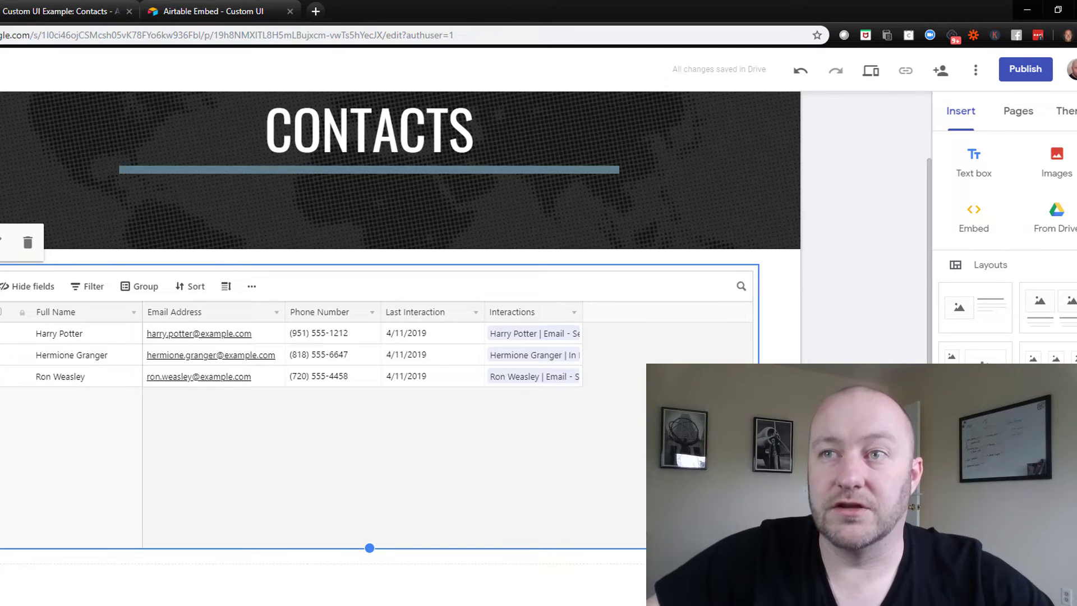
pyautogui.scroll(1, 466, 348)
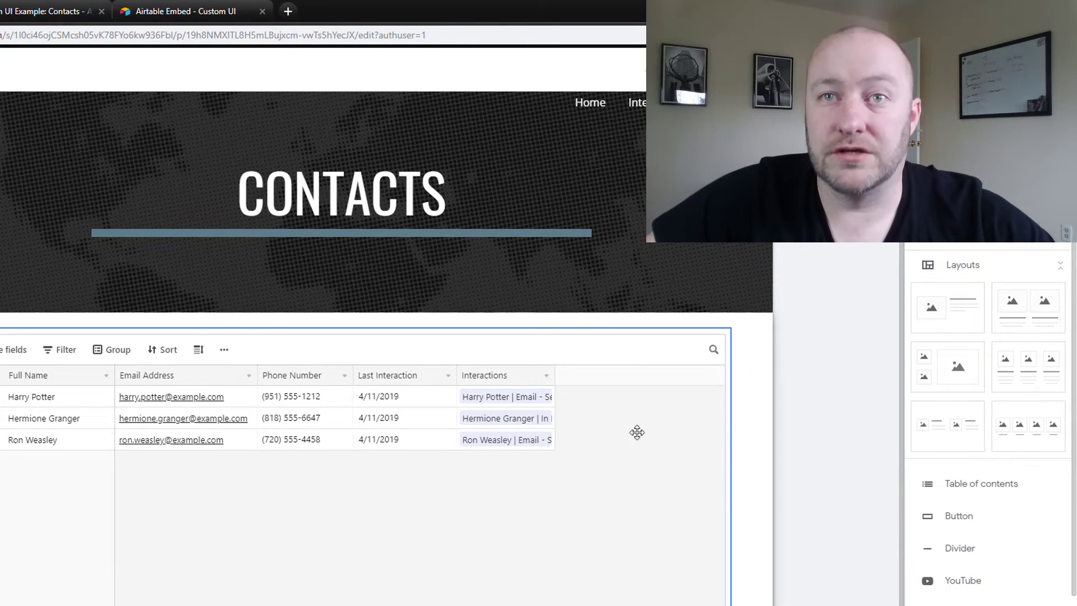
pyautogui.scroll(-1, 843, 414)
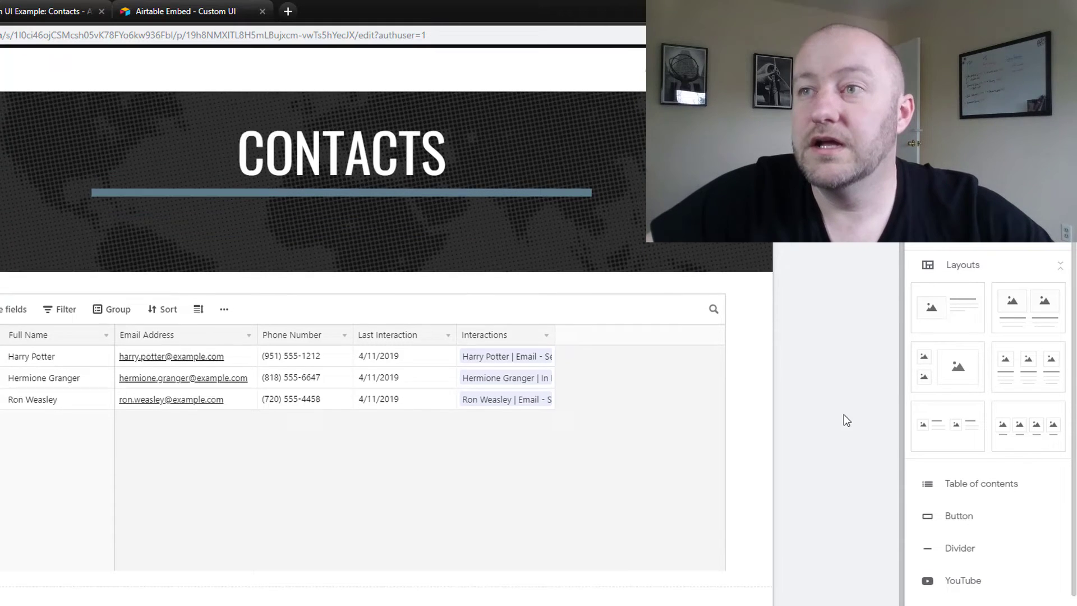
pyautogui.scroll(-1, 844, 414)
# Start a Google Sites button named 'New Contact', then return to the Airtable contacts table
pyautogui.click(954, 519)
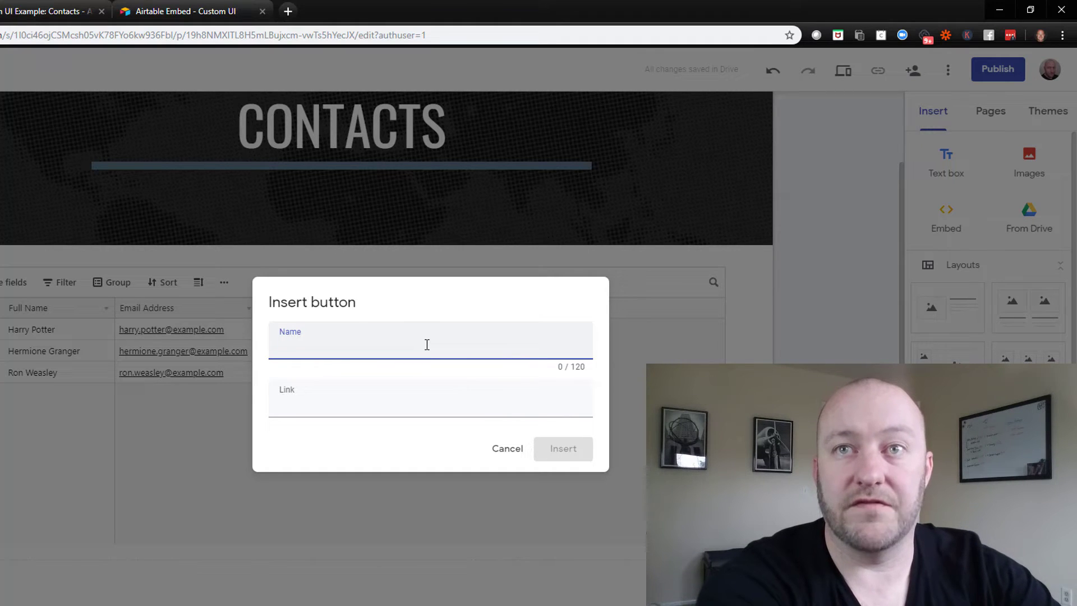
pyautogui.write('New Contact')
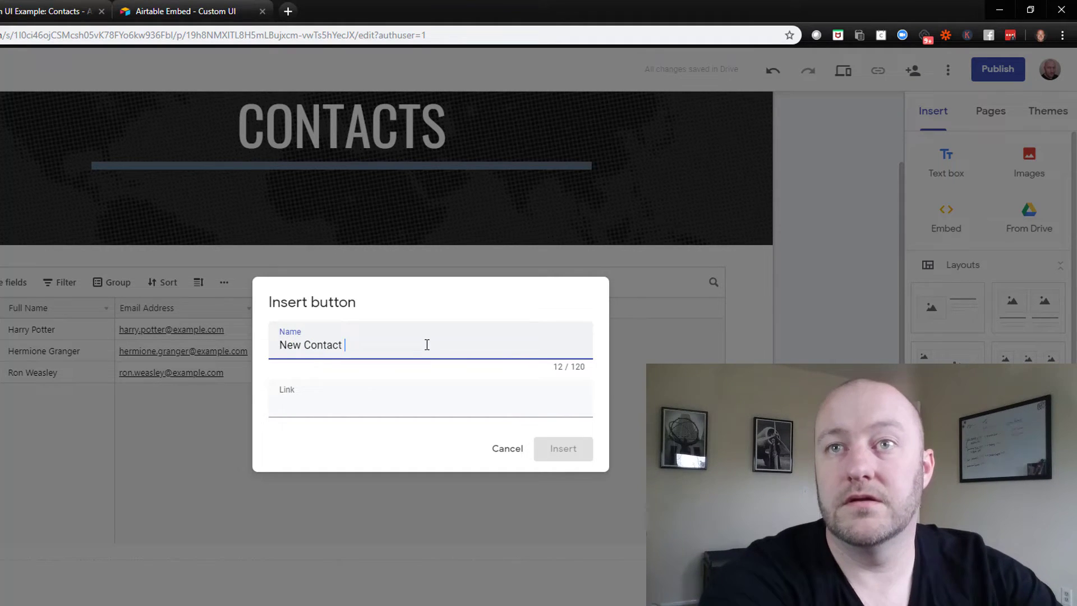
pyautogui.press('BackSpace')
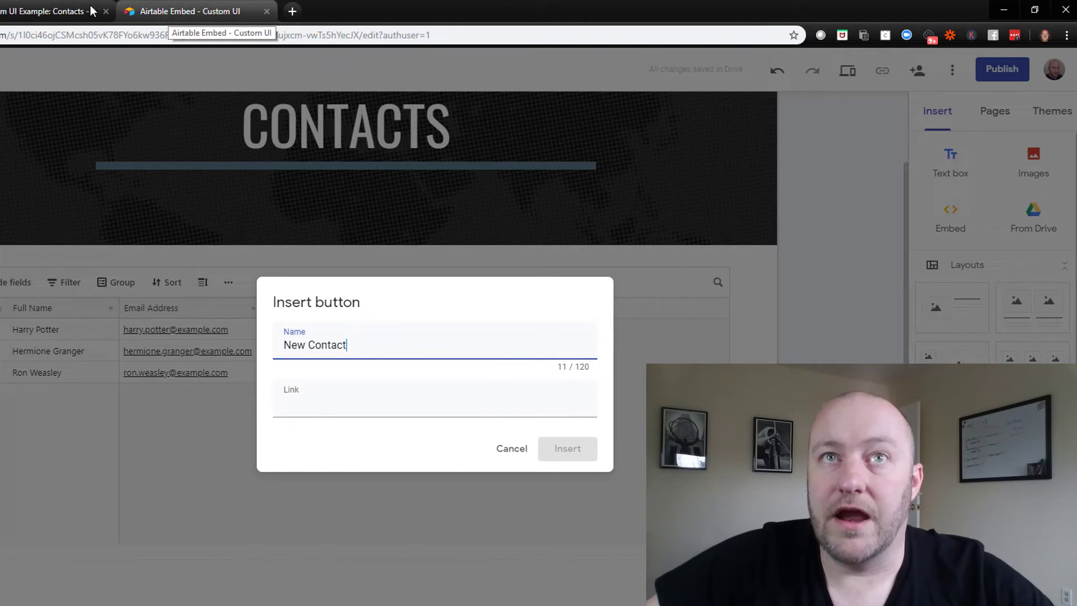
pyautogui.click(56, 11)
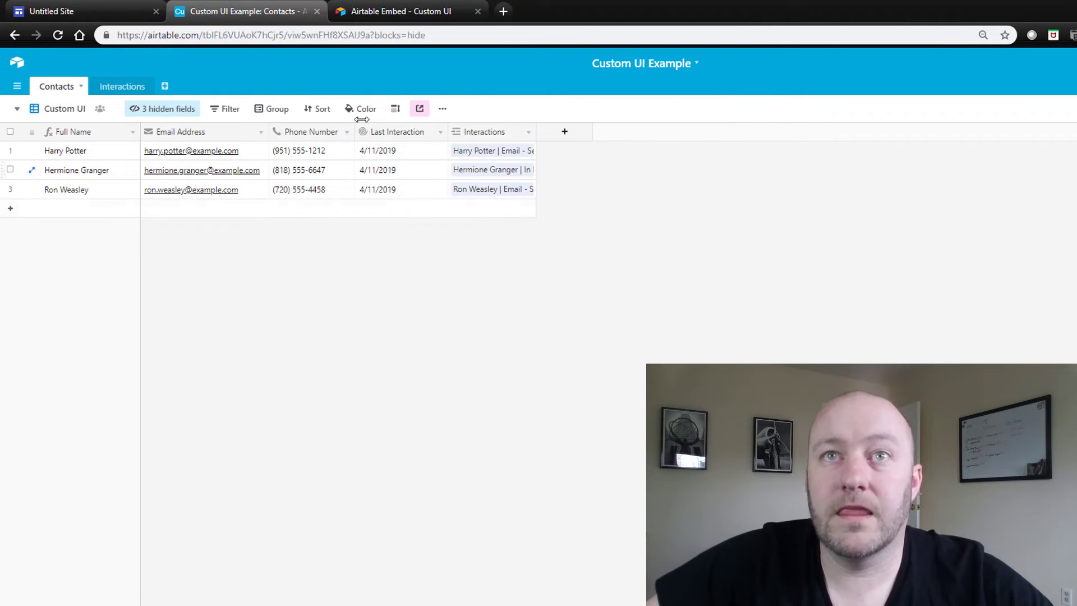
# Add a Form view to Contacts and remove the Interactions field from it
pyautogui.click(66, 110)
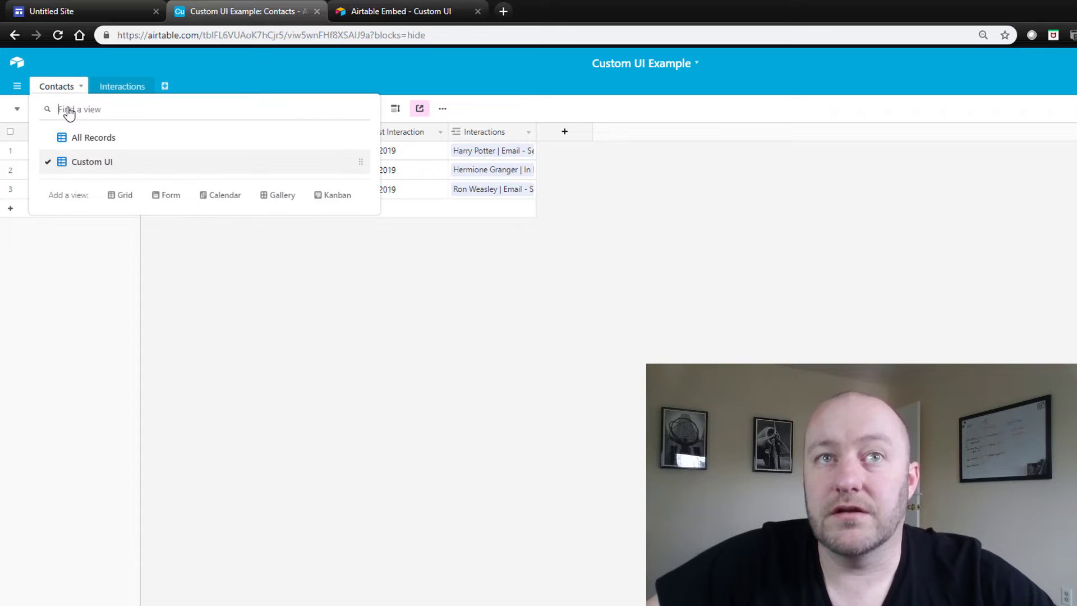
pyautogui.click(157, 197)
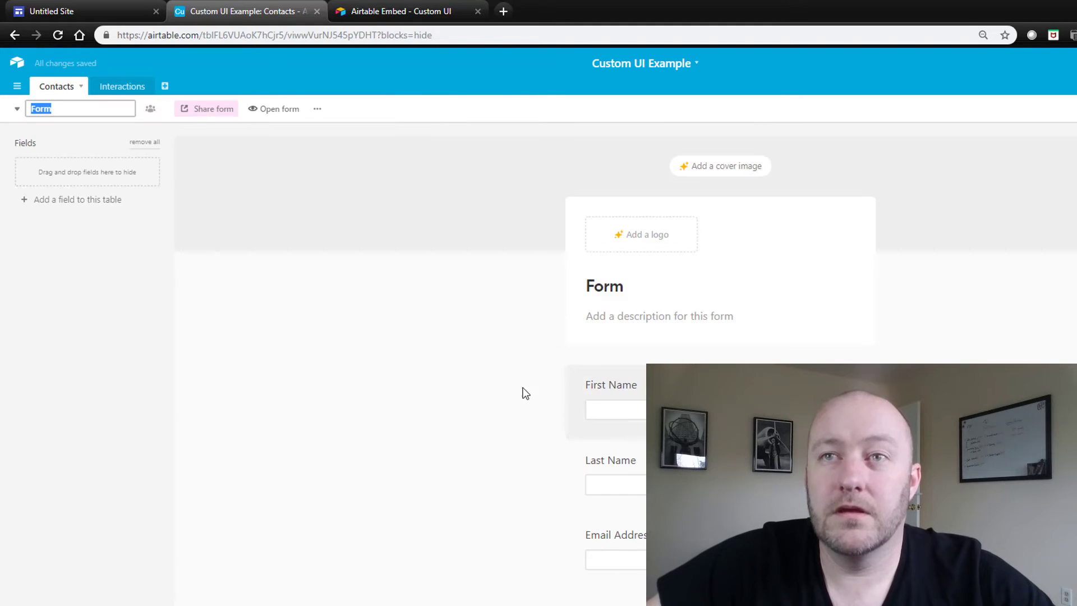
pyautogui.scroll(-3, 474, 397)
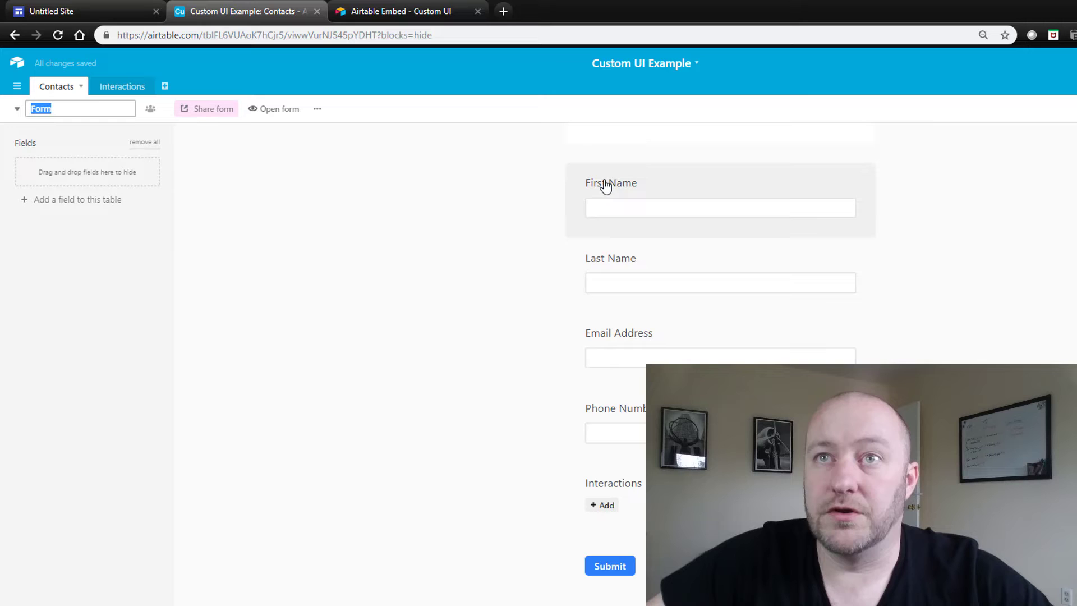
pyautogui.scroll(-1, 631, 286)
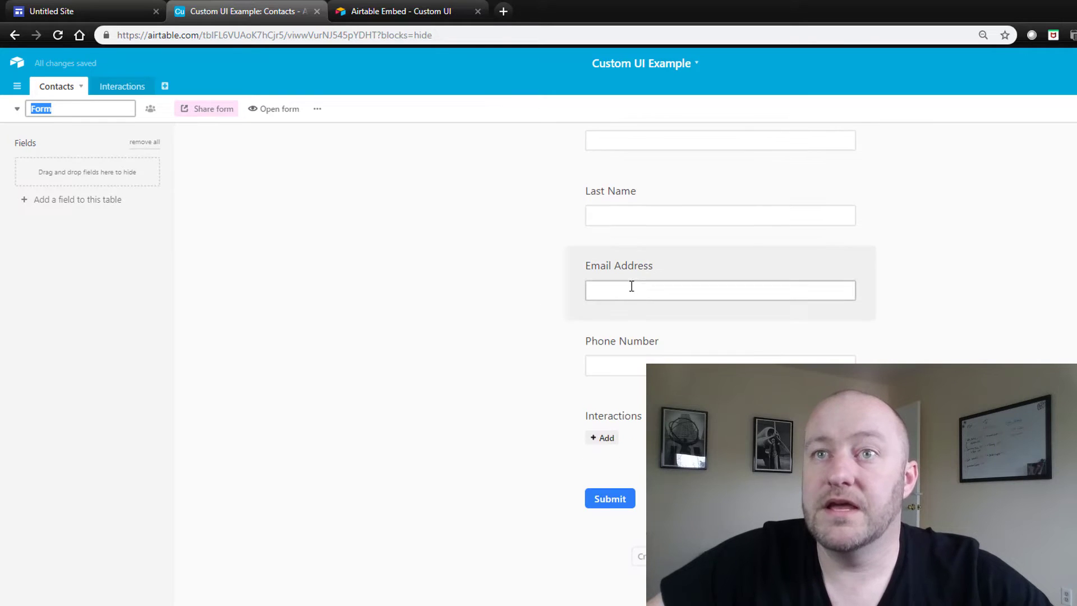
pyautogui.moveTo(620, 419); pyautogui.dragTo(93, 201)
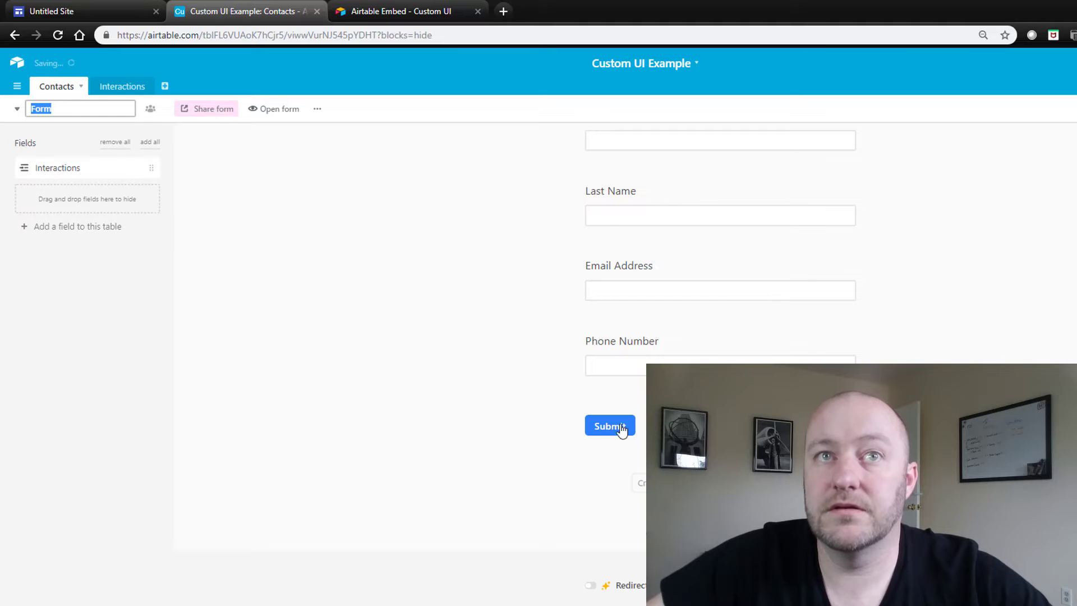
pyautogui.scroll(5, 416, 497)
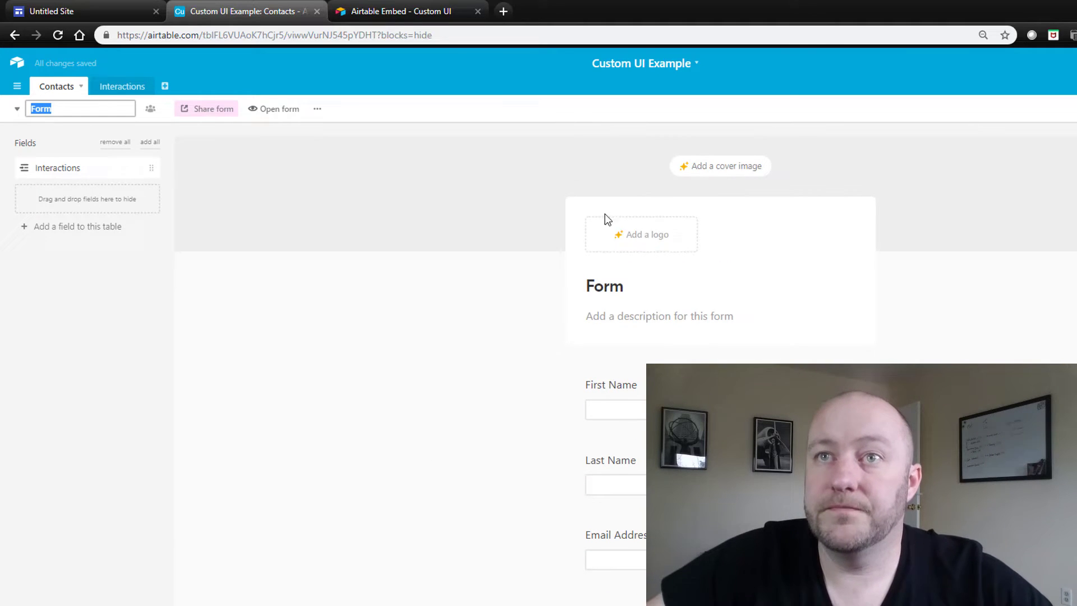
# Title the form 'New Contact Form' and bring up its private share link
pyautogui.click(613, 286)
pyautogui.doubleClick(613, 287)
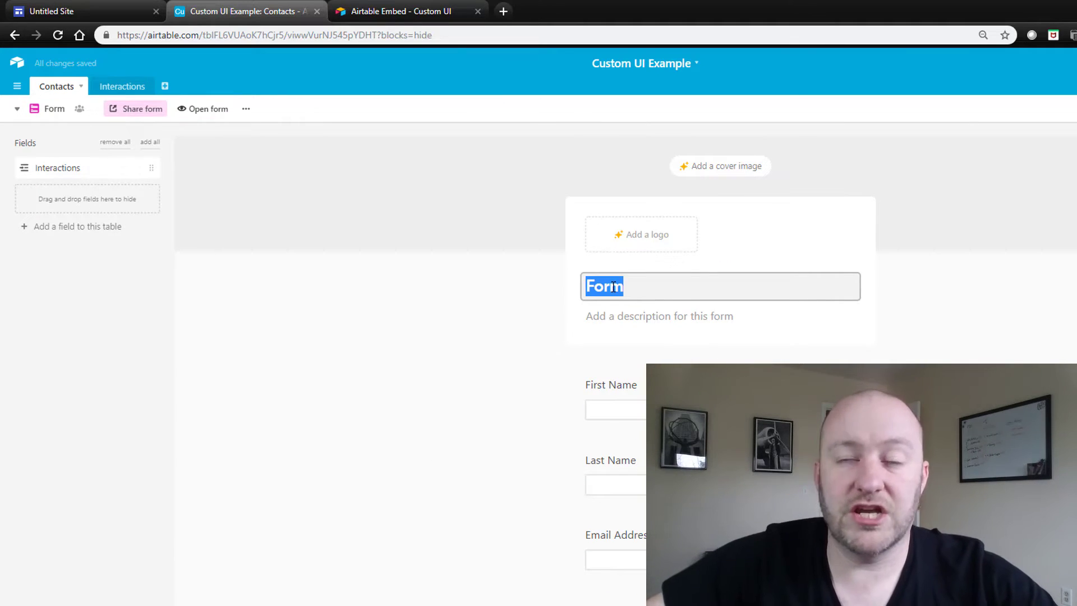
pyautogui.write('New ')
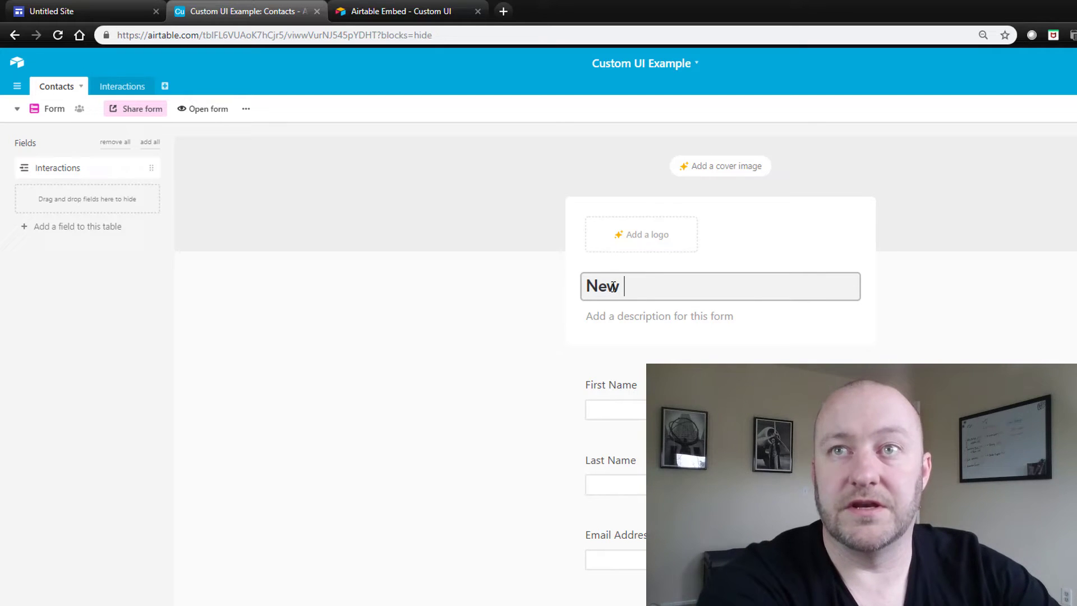
pyautogui.write('Contact Form')
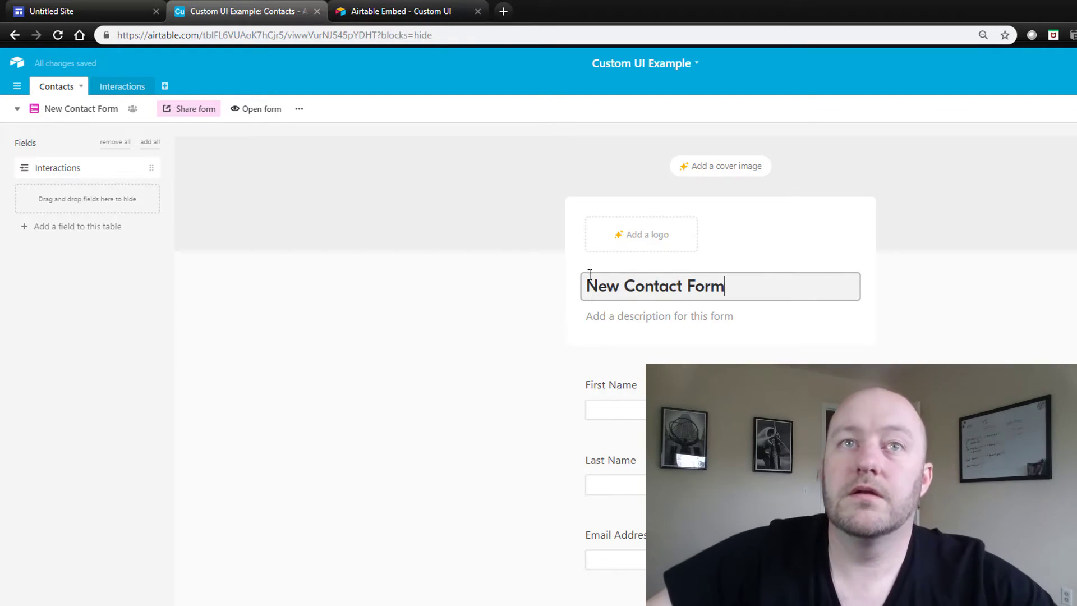
pyautogui.click(464, 390)
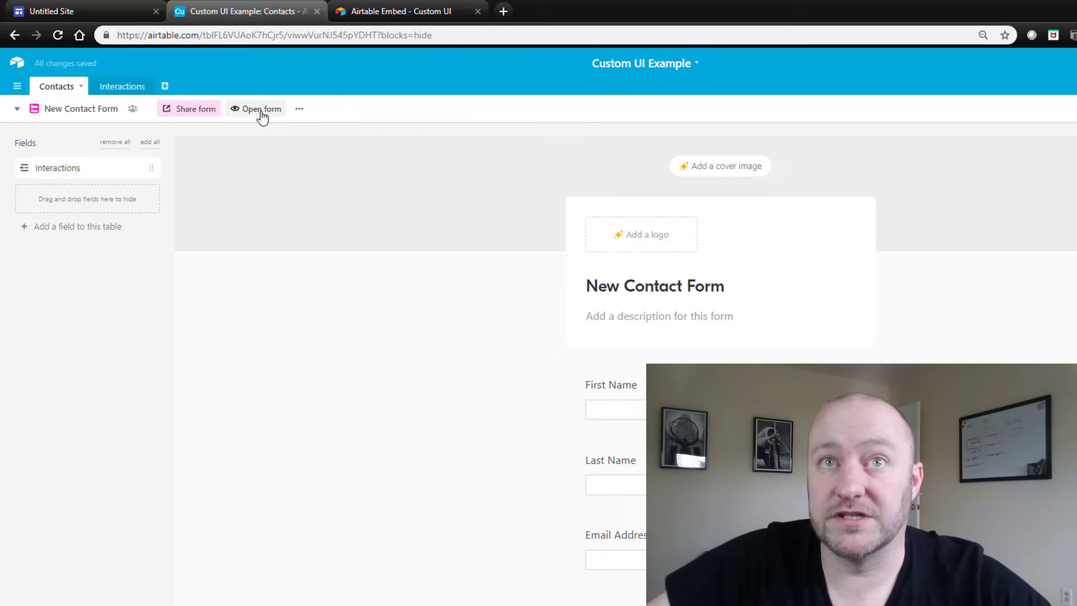
pyautogui.click(196, 109)
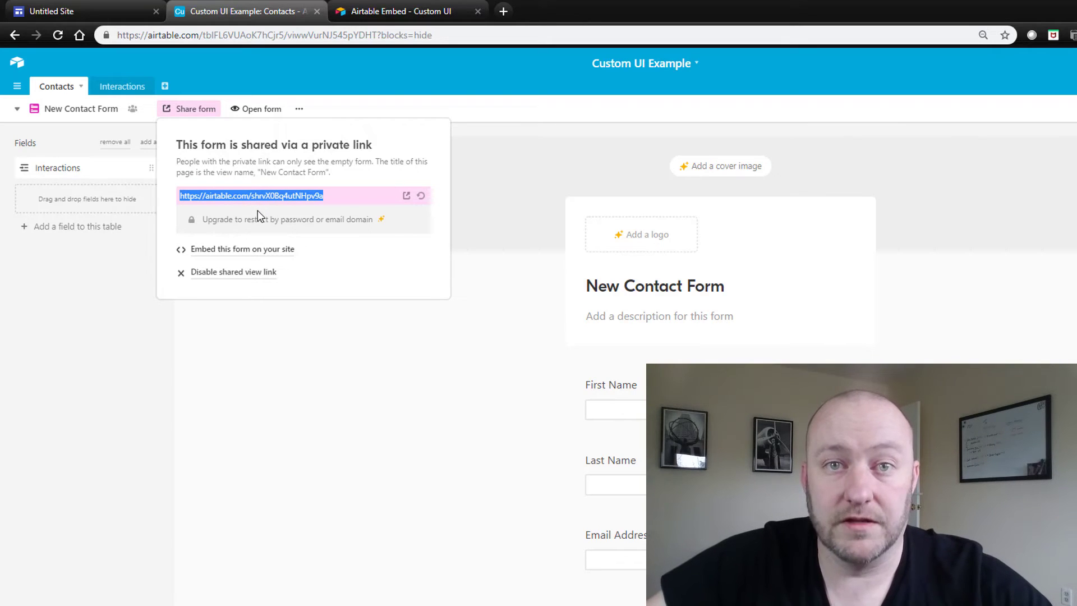
# Link the New Contact button to the Airtable form URL and insert it on the Contacts page
pyautogui.click(88, 9)
pyautogui.click(534, 411)
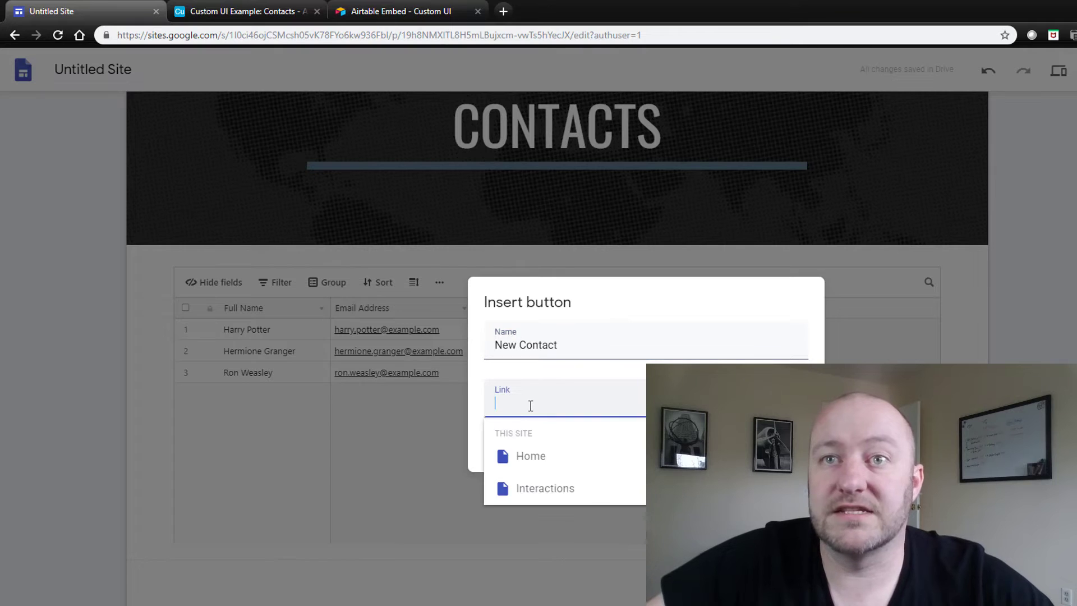
pyautogui.hotkey('ctrl', 'v')
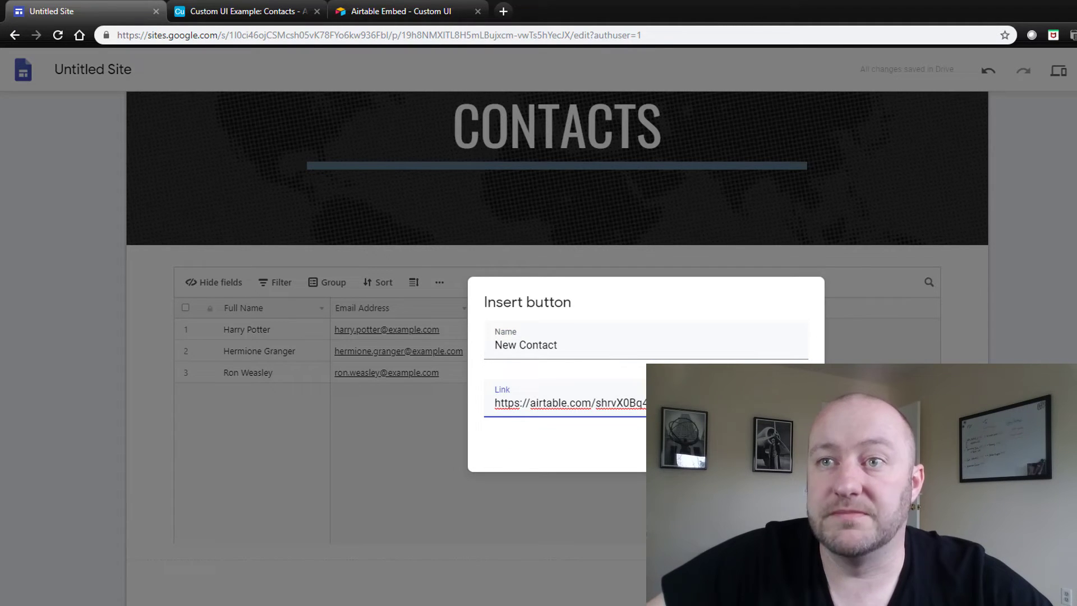
pyautogui.click(796, 453)
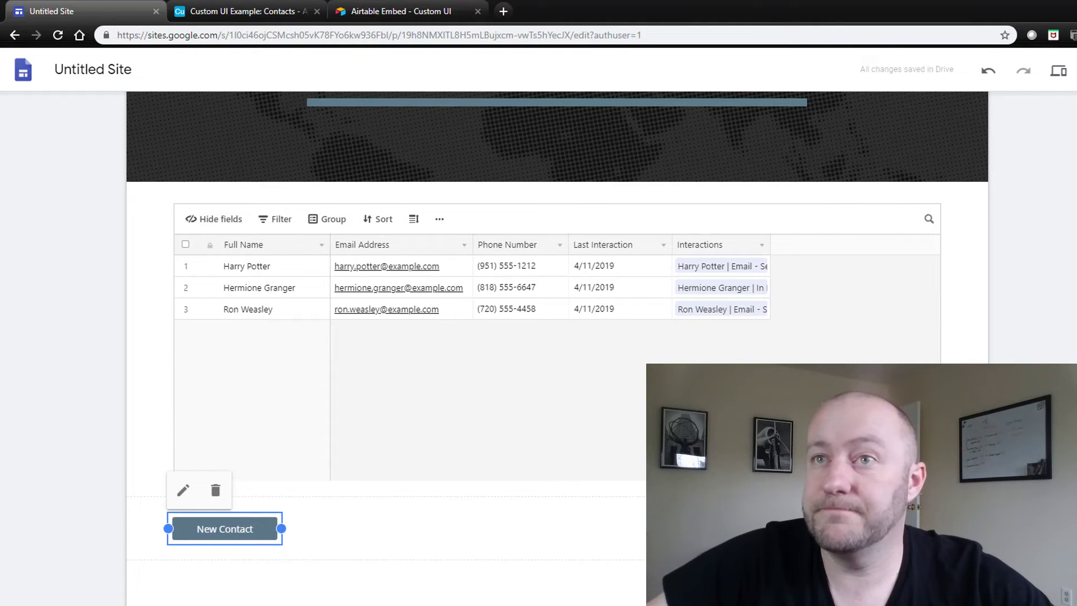
pyautogui.press('Escape')
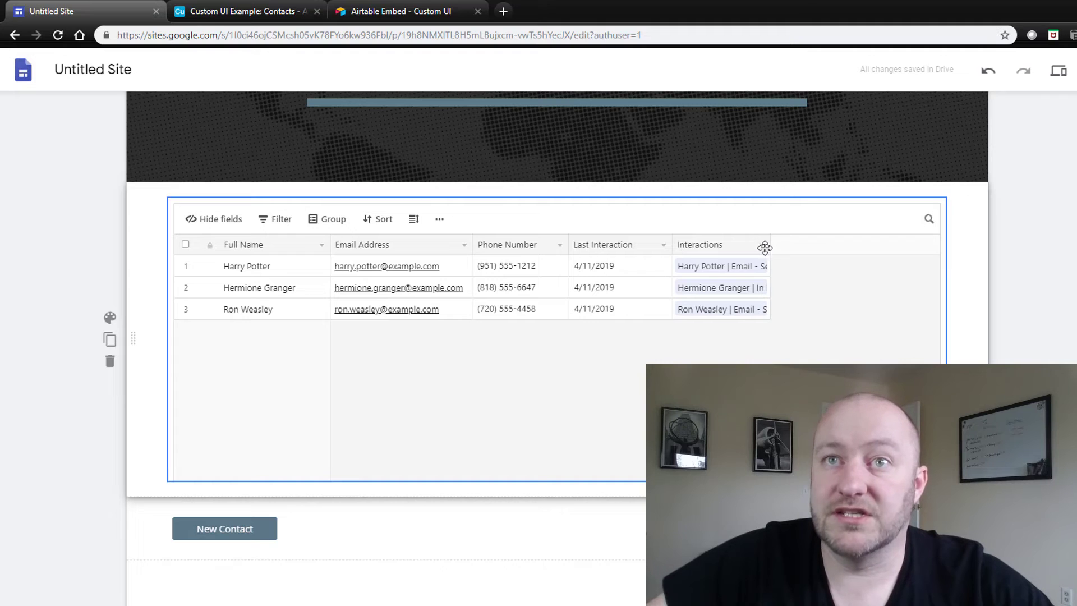
# Close the form share panel, switch Contacts to Custom UI, and widen the Interactions column
pyautogui.click(240, 13)
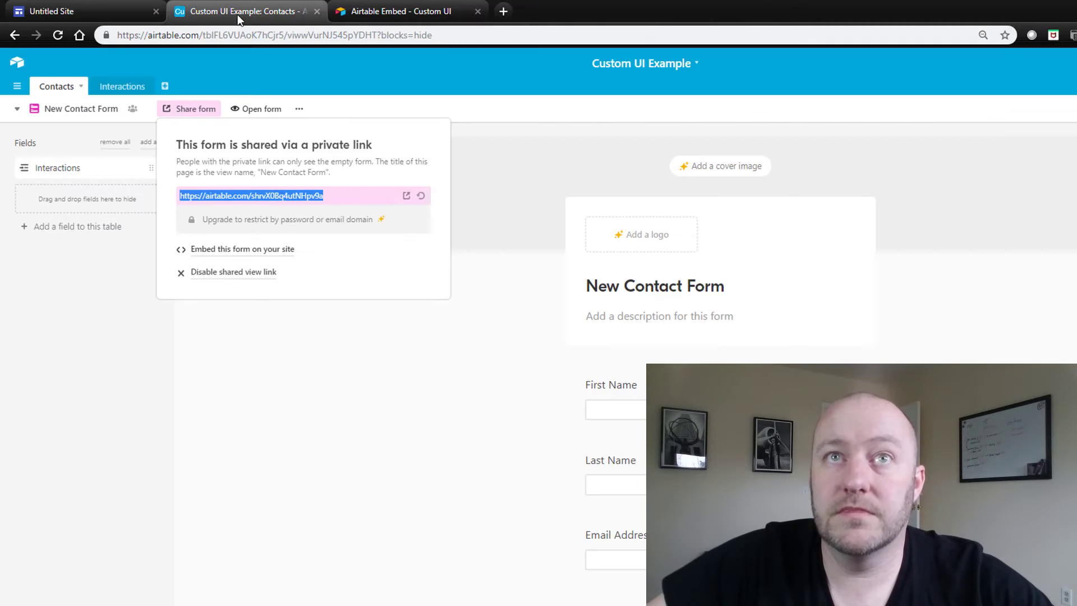
pyautogui.click(269, 364)
pyautogui.click(63, 110)
pyautogui.click(87, 161)
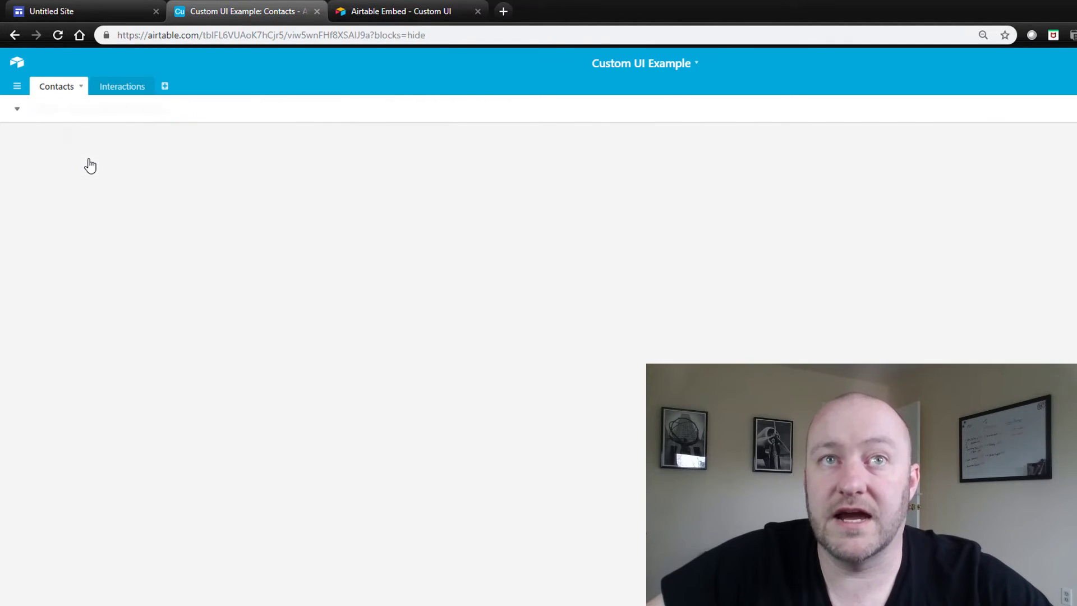
pyautogui.moveTo(537, 126); pyautogui.dragTo(1032, 147)
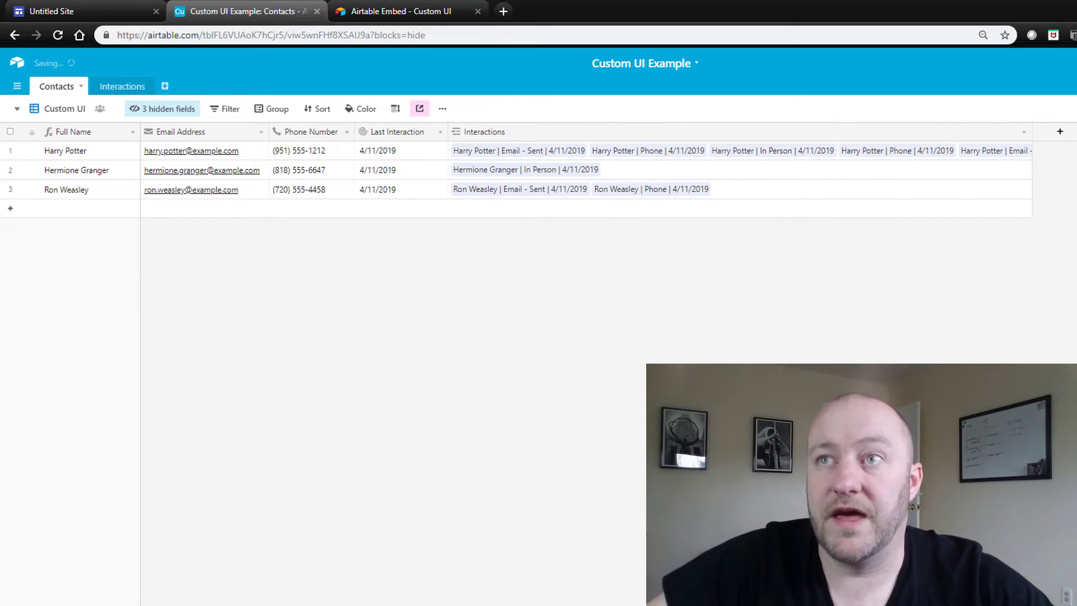
# Reload the Google Sites page to check the embed, then return to Airtable
pyautogui.click(72, 12)
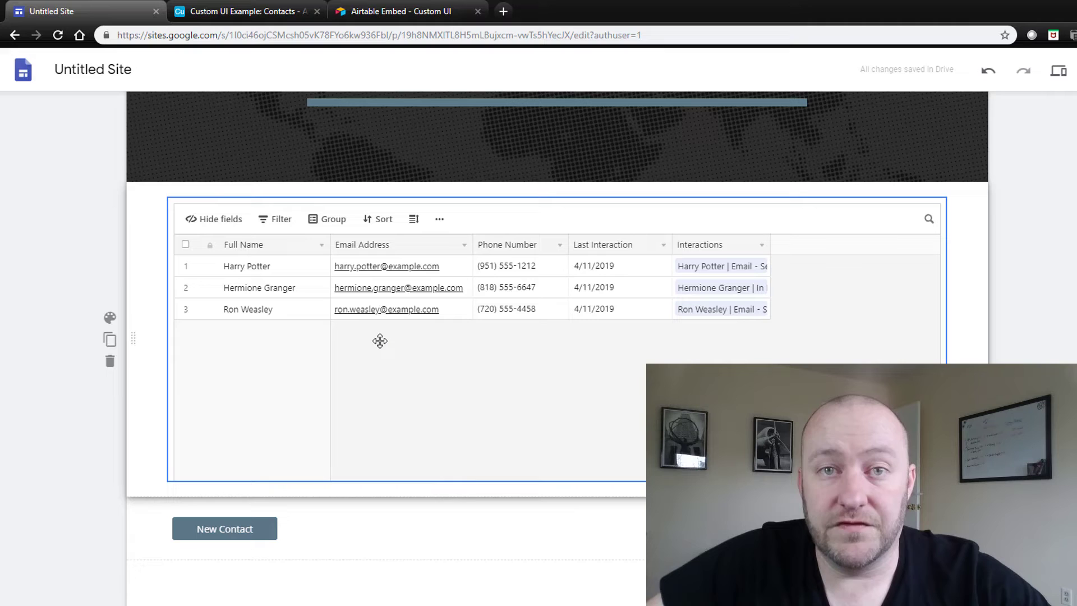
pyautogui.click(58, 35)
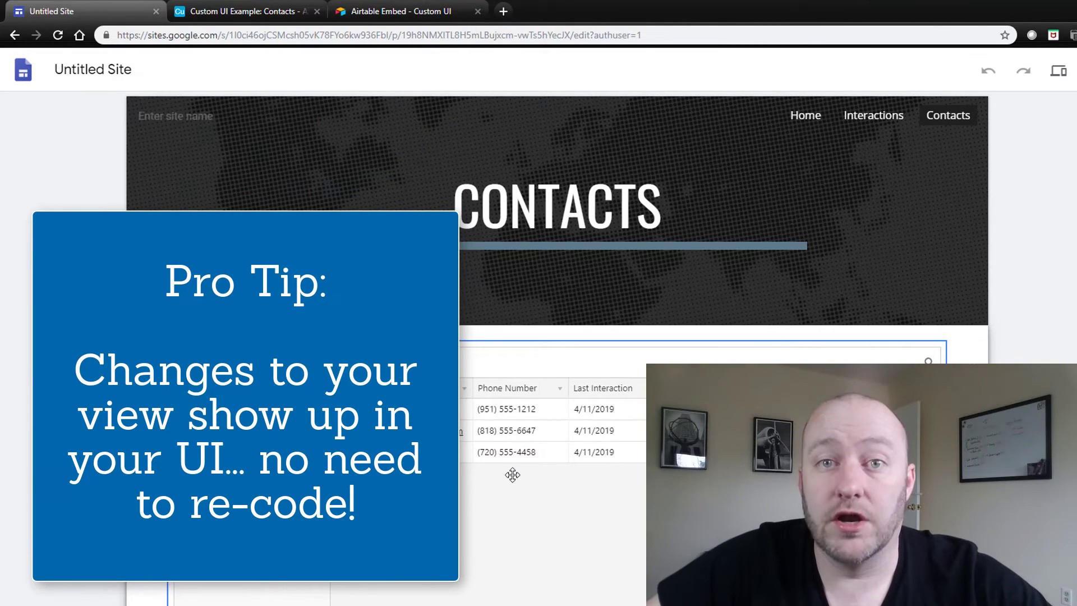
pyautogui.click(248, 10)
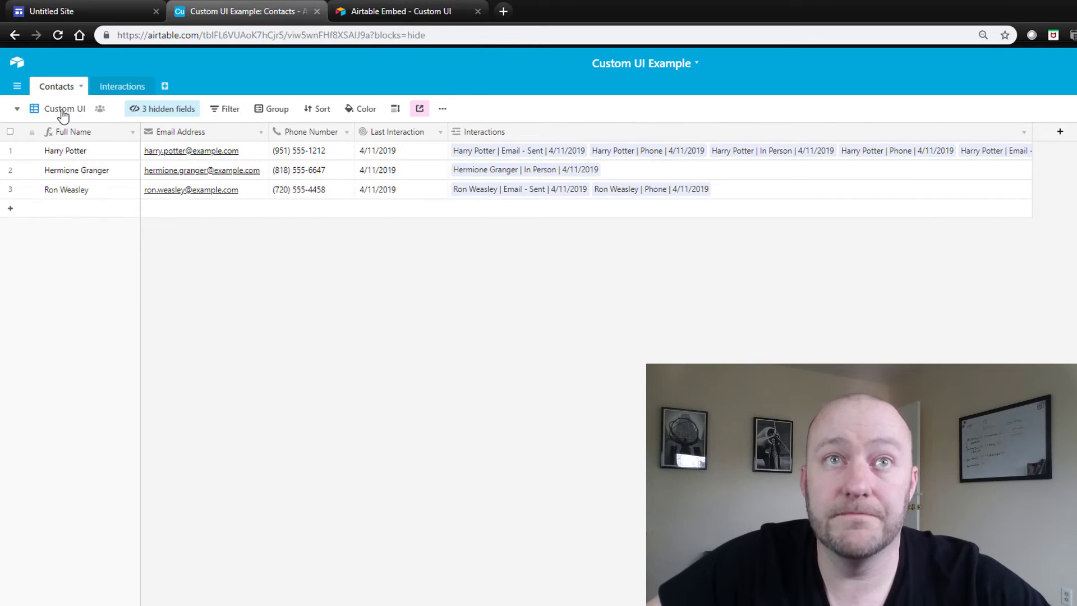
# Switch the Contacts table to the All Records view and glance at the Sites page
pyautogui.click(63, 111)
pyautogui.click(73, 138)
pyautogui.click(98, 11)
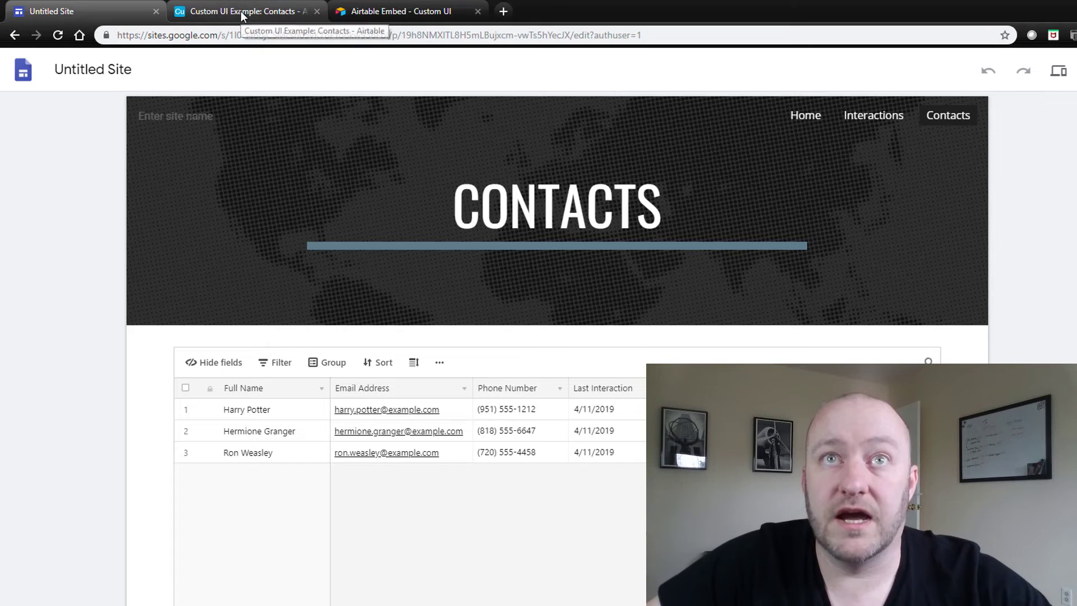
pyautogui.click(240, 11)
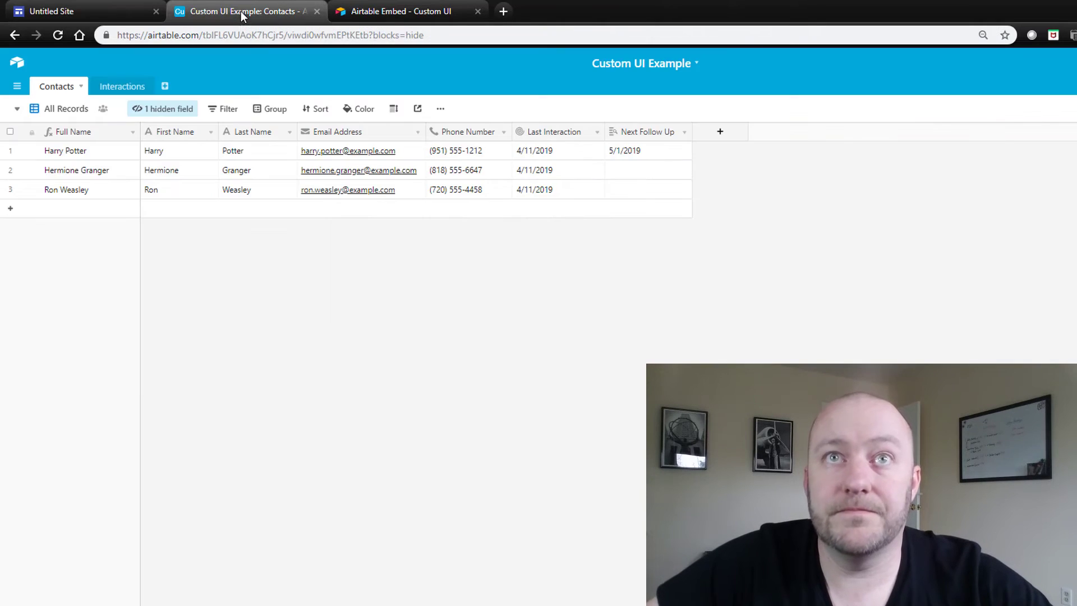
# Create a new Interactions grid view named Custom UI
pyautogui.click(120, 87)
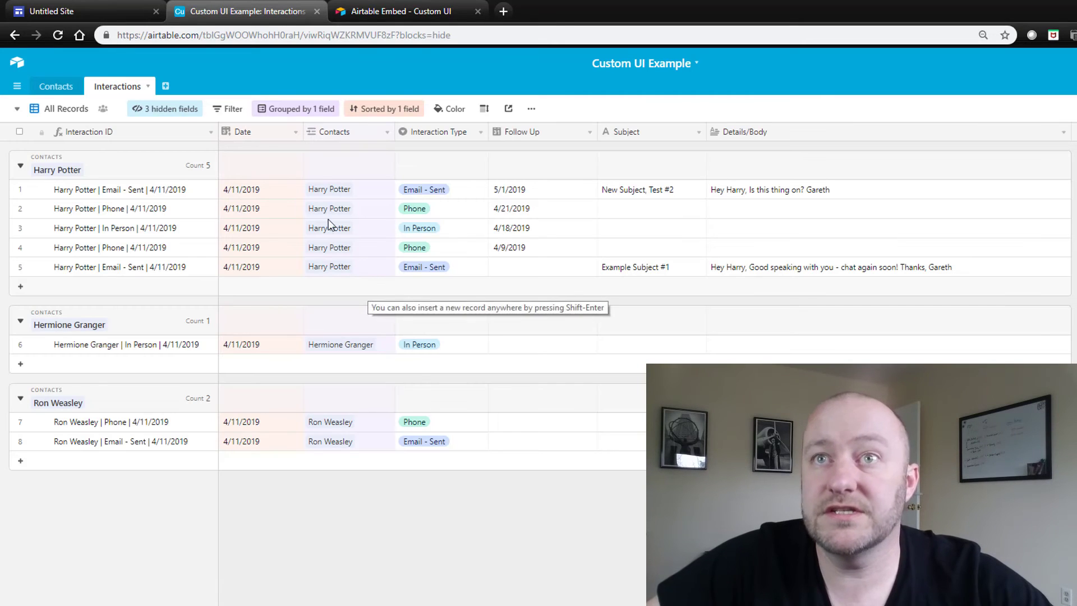
pyautogui.click(67, 108)
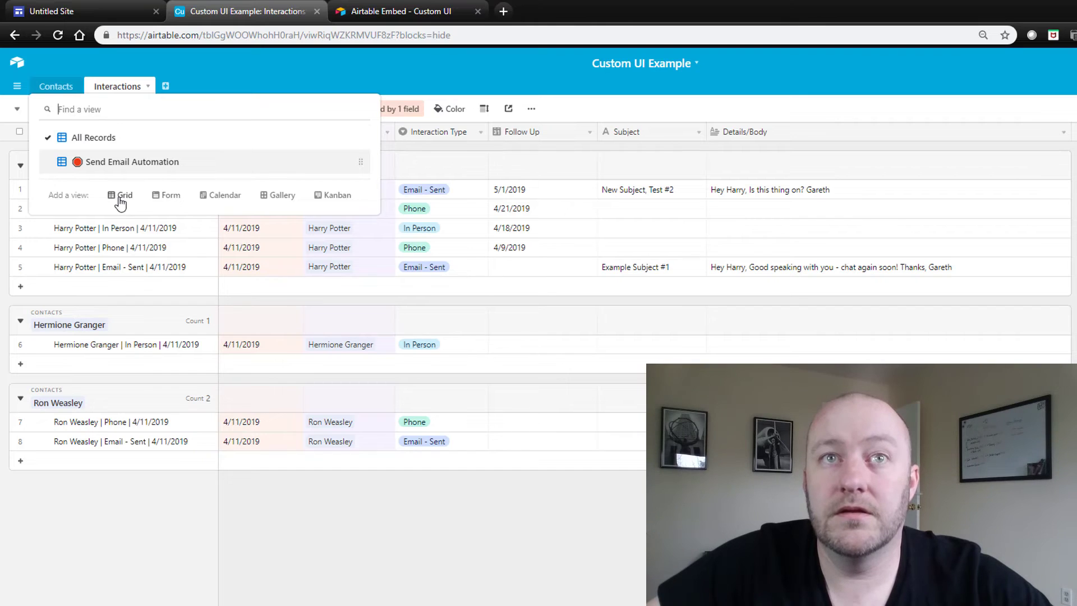
pyautogui.click(119, 196)
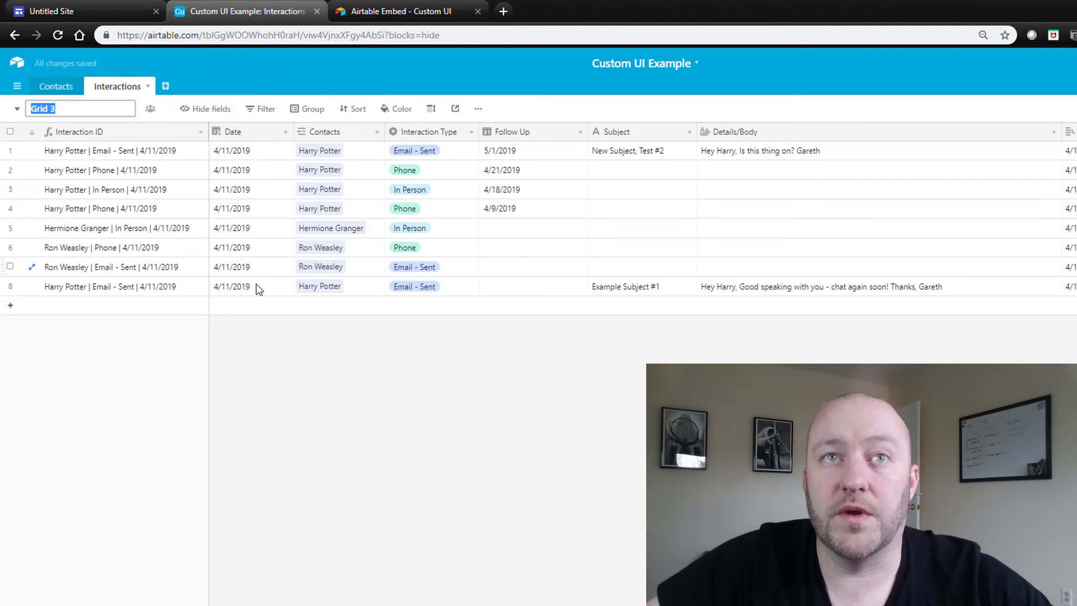
pyautogui.write('Custom ')
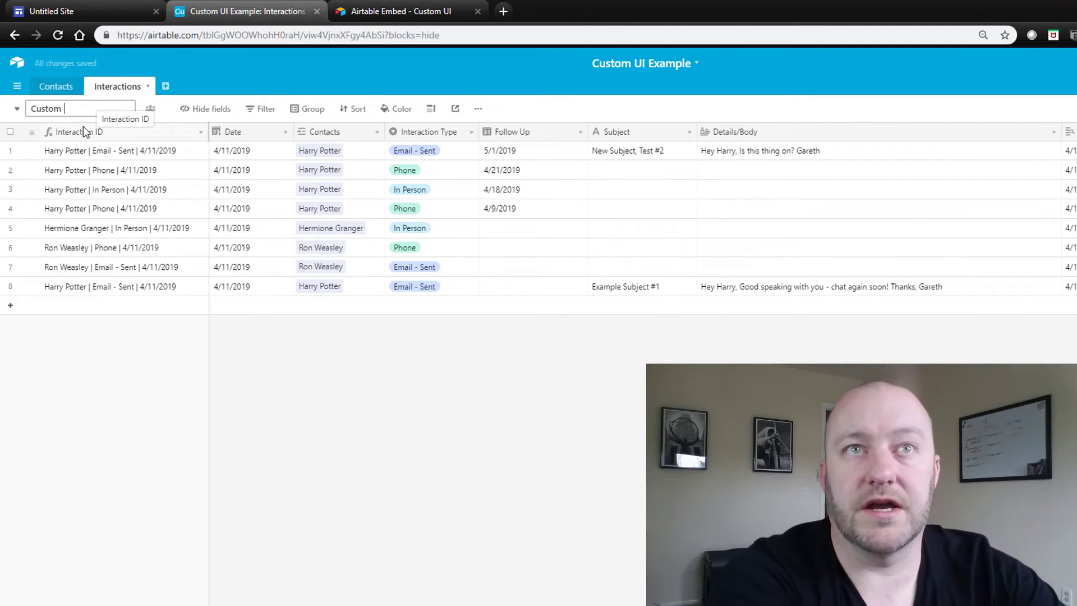
pyautogui.write('UI')
pyautogui.press('Return')
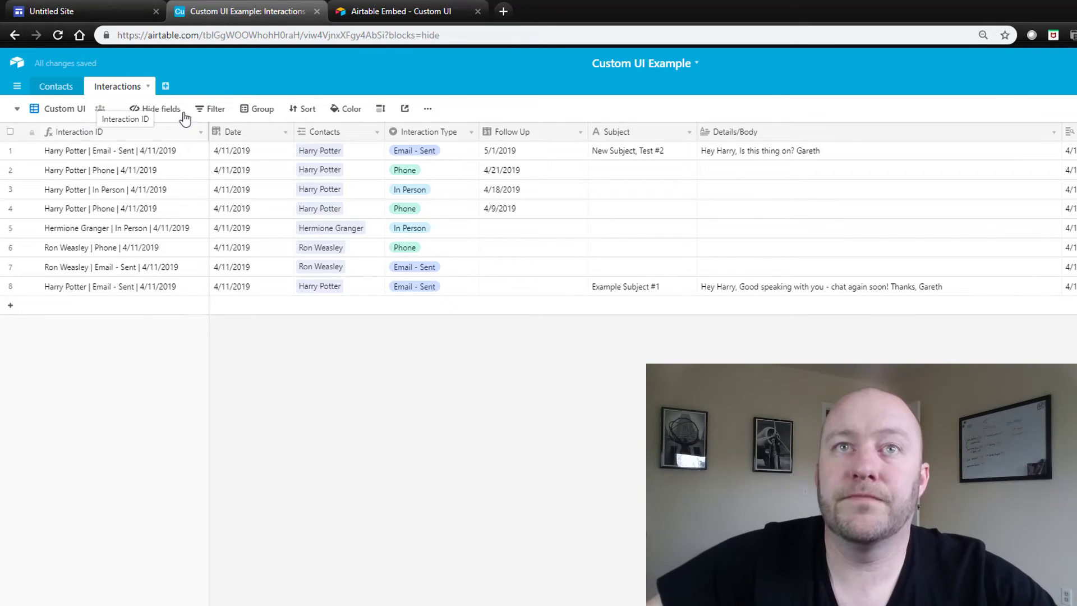
# Group the Custom UI interaction records by Contacts
pyautogui.click(267, 112)
pyautogui.click(279, 164)
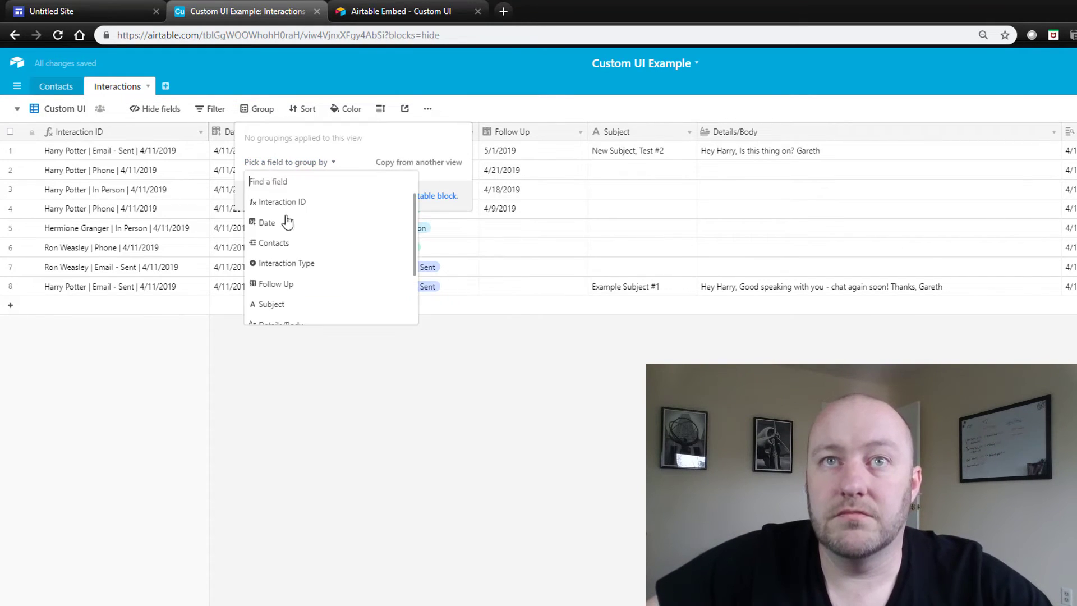
pyautogui.scroll(-3, 284, 258)
pyautogui.scroll(3, 284, 269)
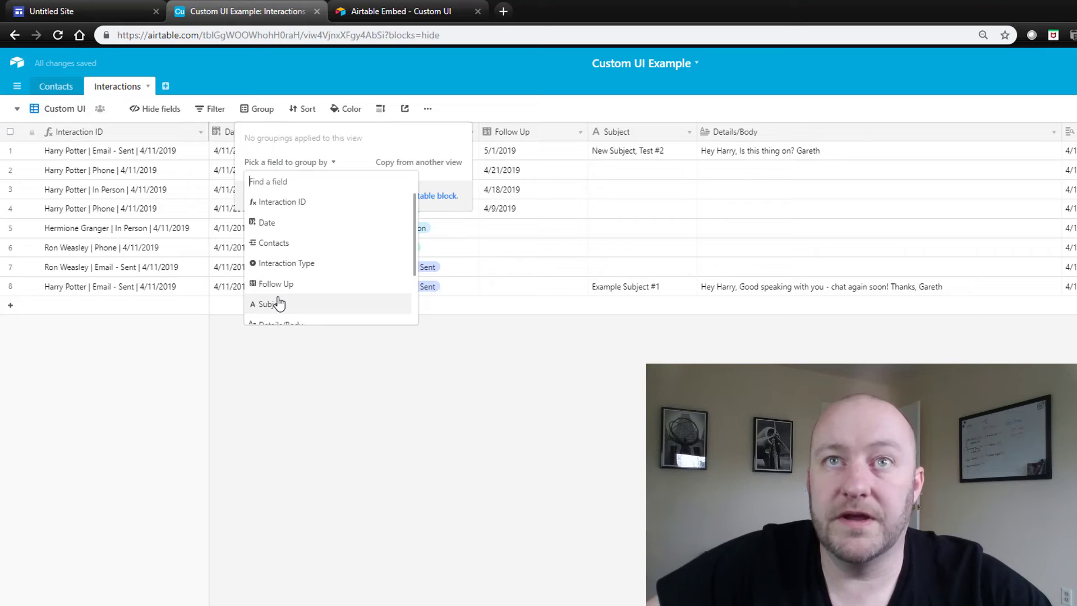
pyautogui.click(274, 243)
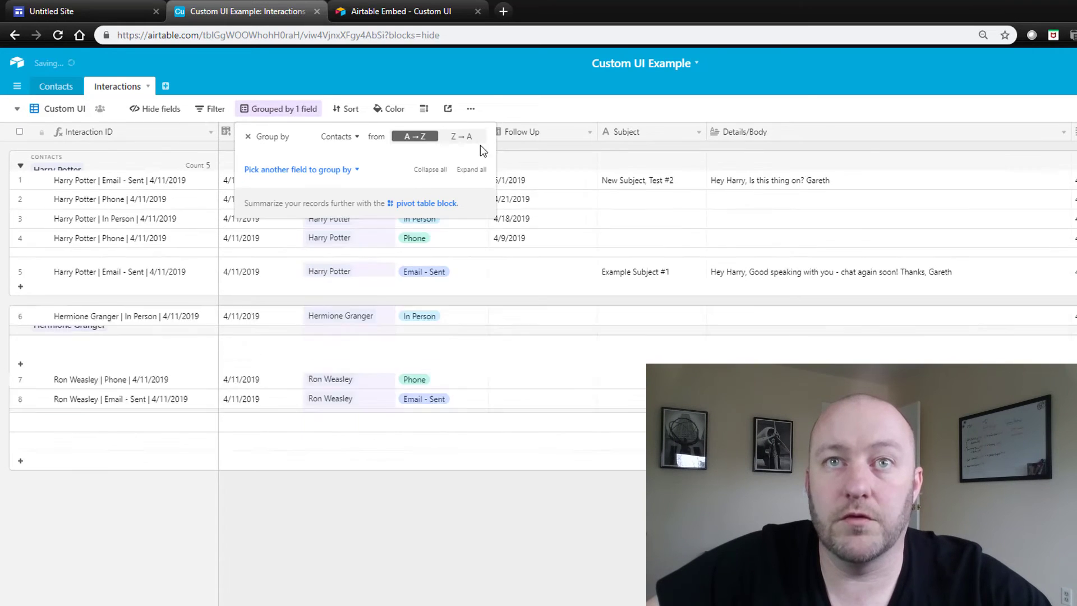
pyautogui.click(497, 104)
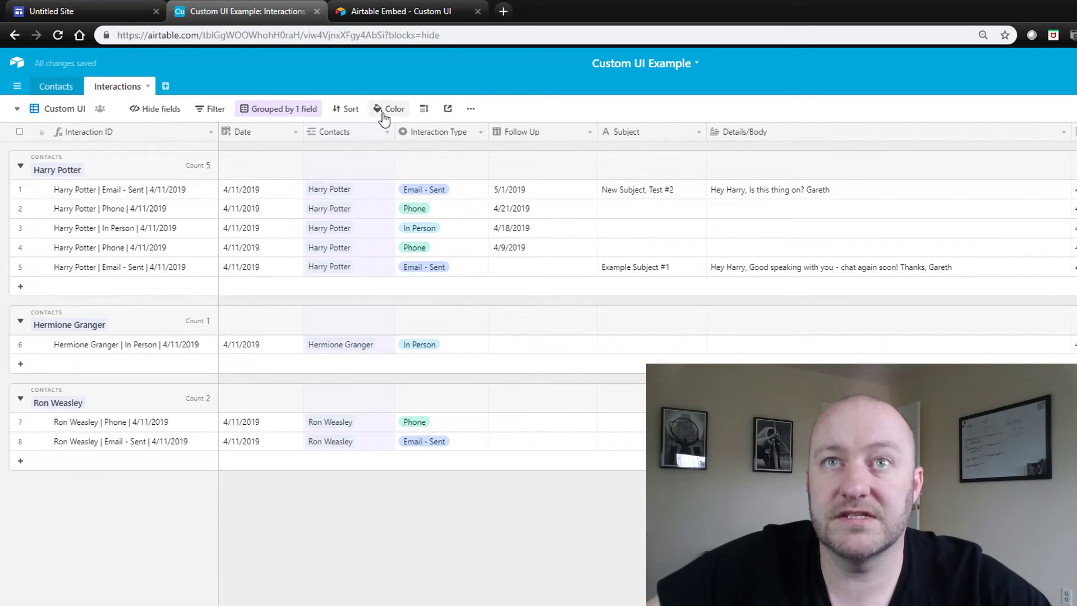
# Sort the interactions by Follow Up, latest first (9→1)
pyautogui.click(348, 109)
pyautogui.click(372, 157)
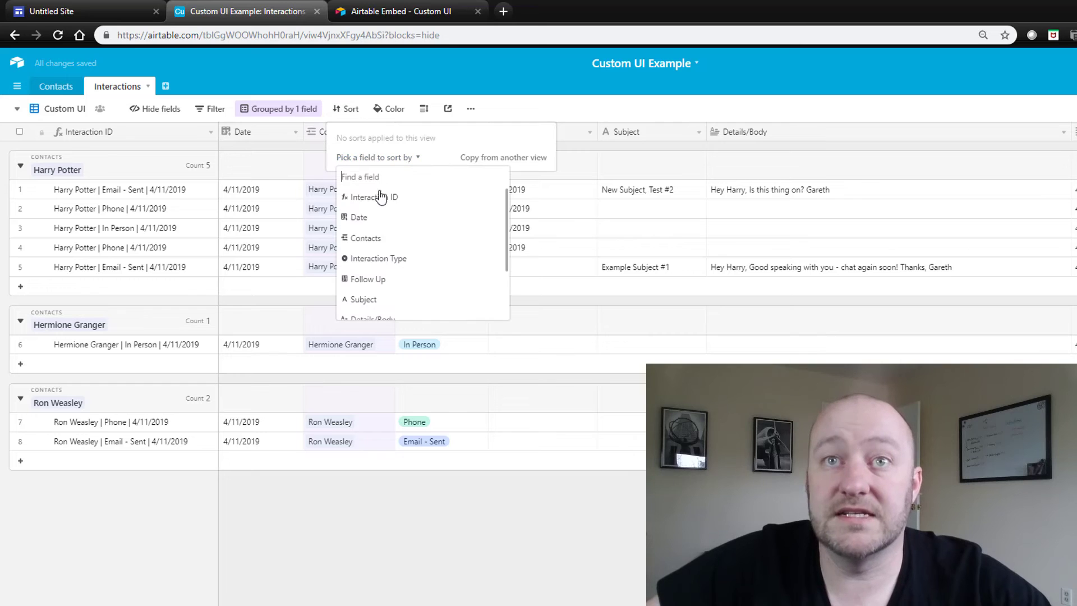
pyautogui.scroll(-2, 385, 273)
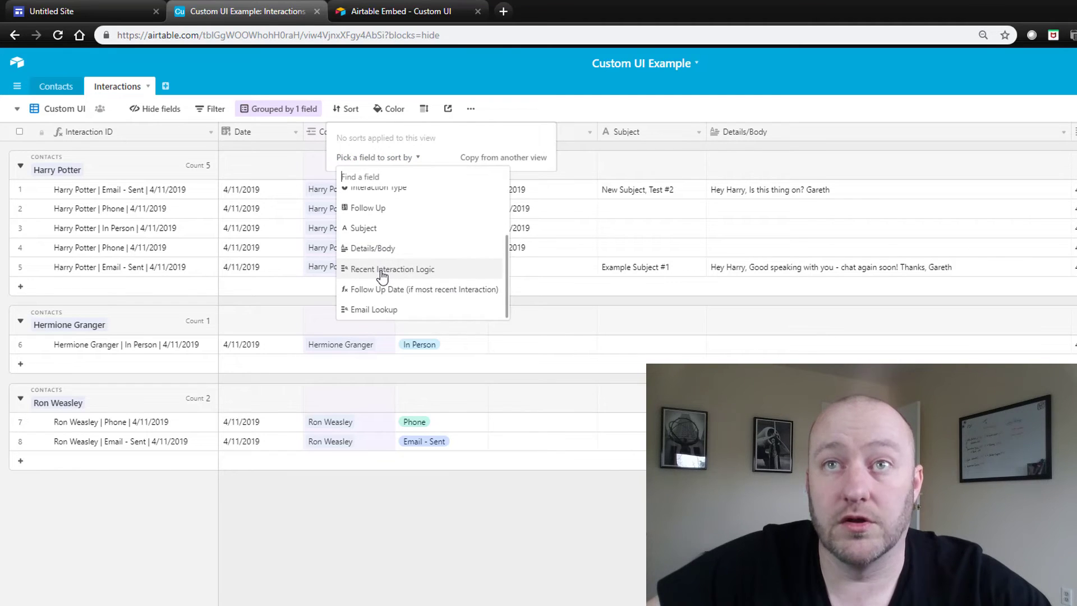
pyautogui.scroll(3, 385, 271)
pyautogui.click(494, 147)
pyautogui.click(589, 133)
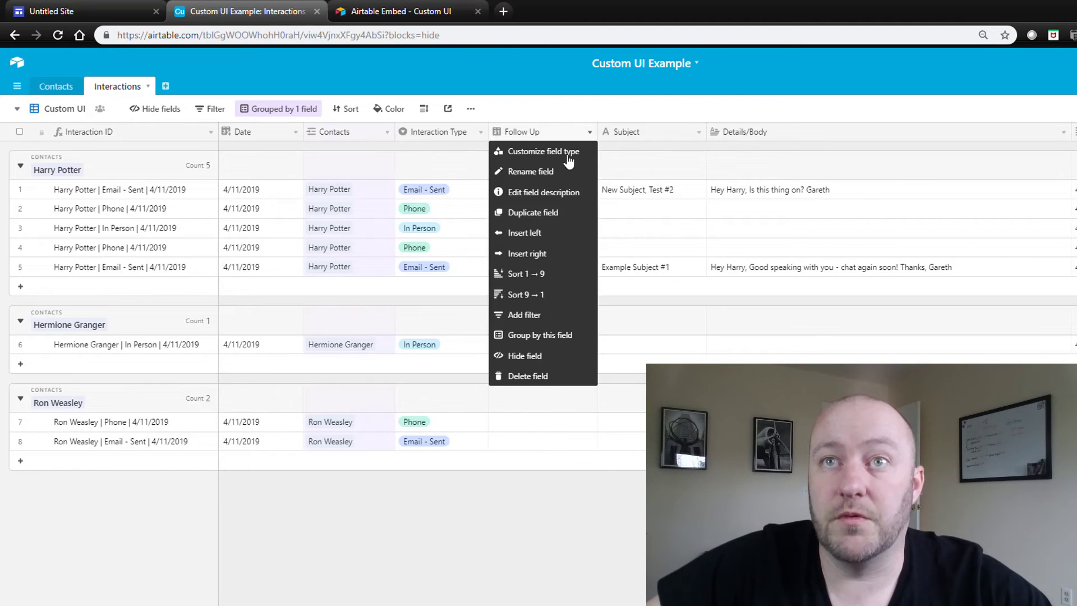
pyautogui.click(543, 294)
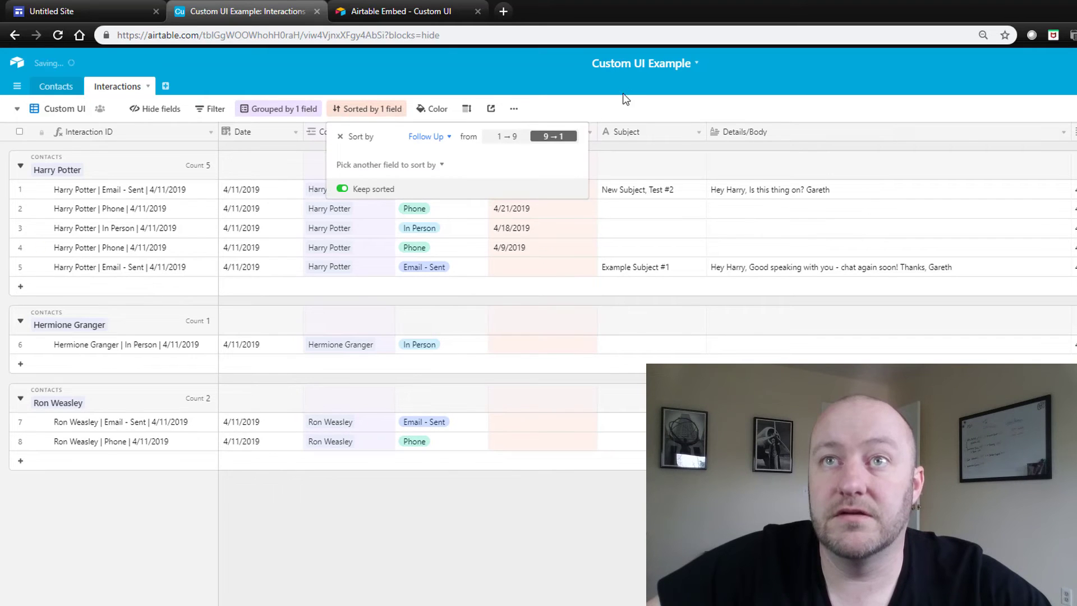
pyautogui.click(613, 116)
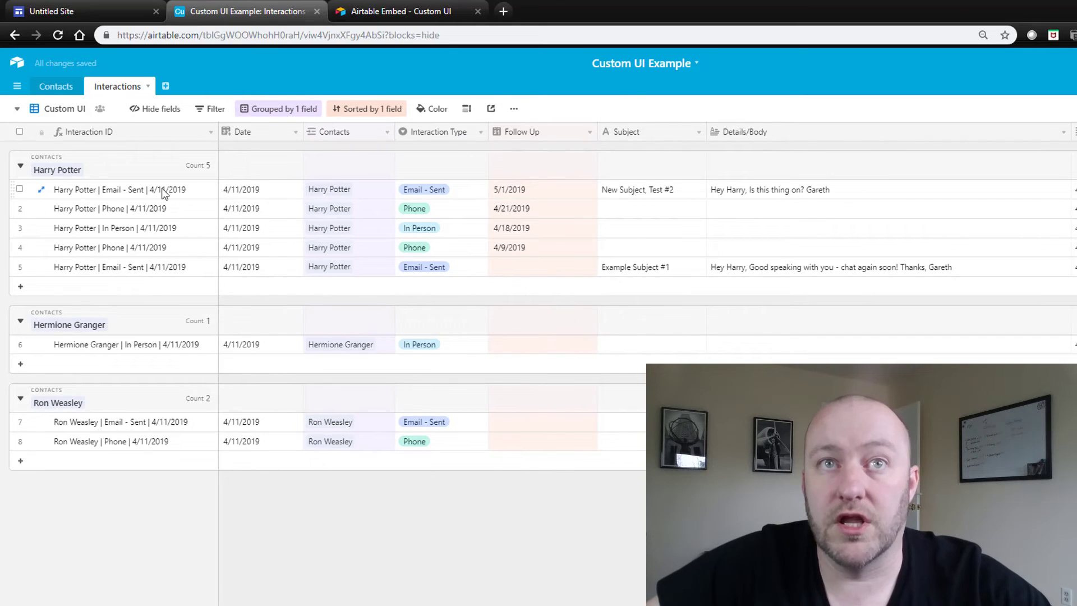
pyautogui.hscroll(3, 646, 281)
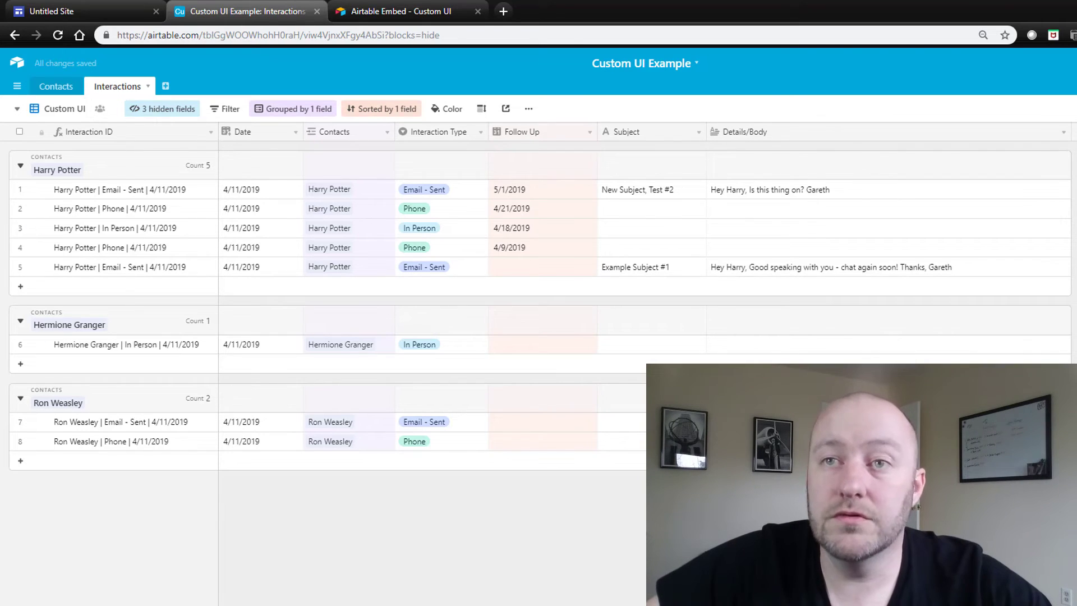
# Create a shareable grid view link for the Interactions Custom UI view to get its embed code
pyautogui.click(101, 109)
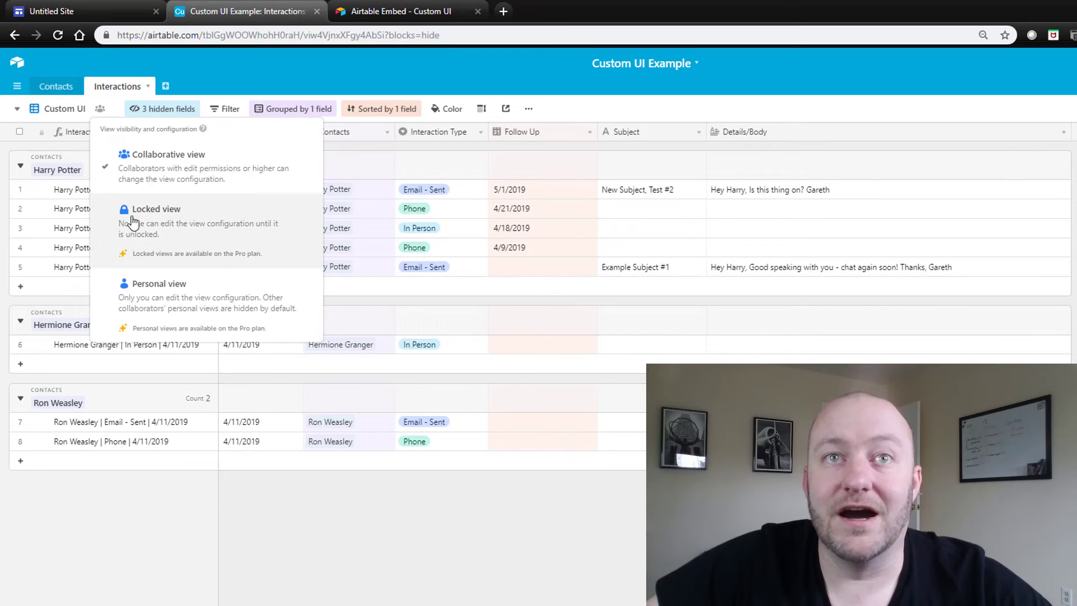
pyautogui.click(219, 76)
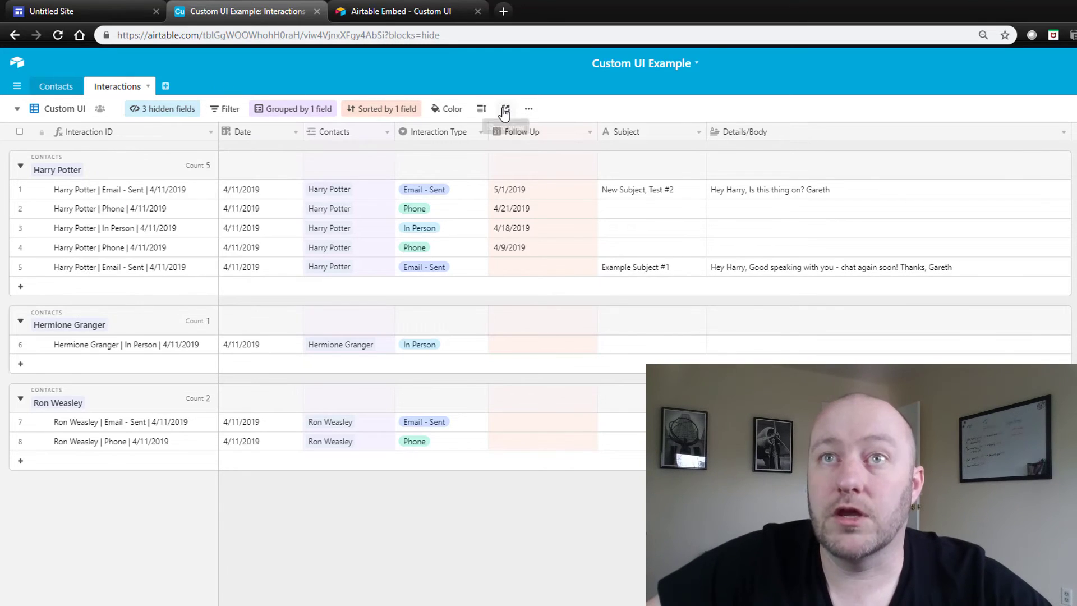
pyautogui.click(505, 112)
pyautogui.click(545, 141)
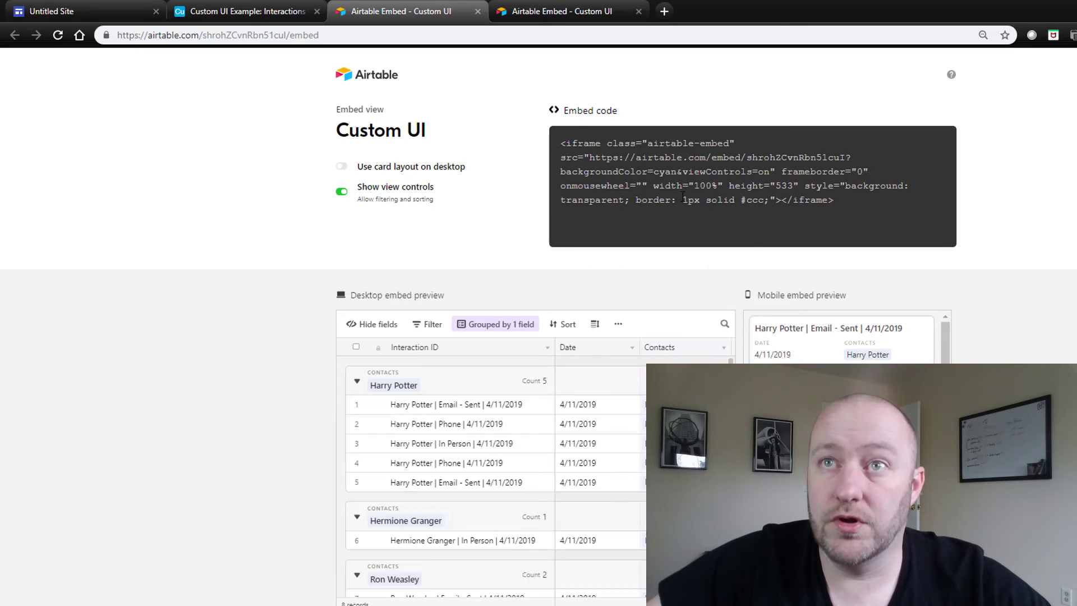
# Copy the Airtable Custom UI embed code and go to the Untitled Site's Interactions page
pyautogui.click(683, 197)
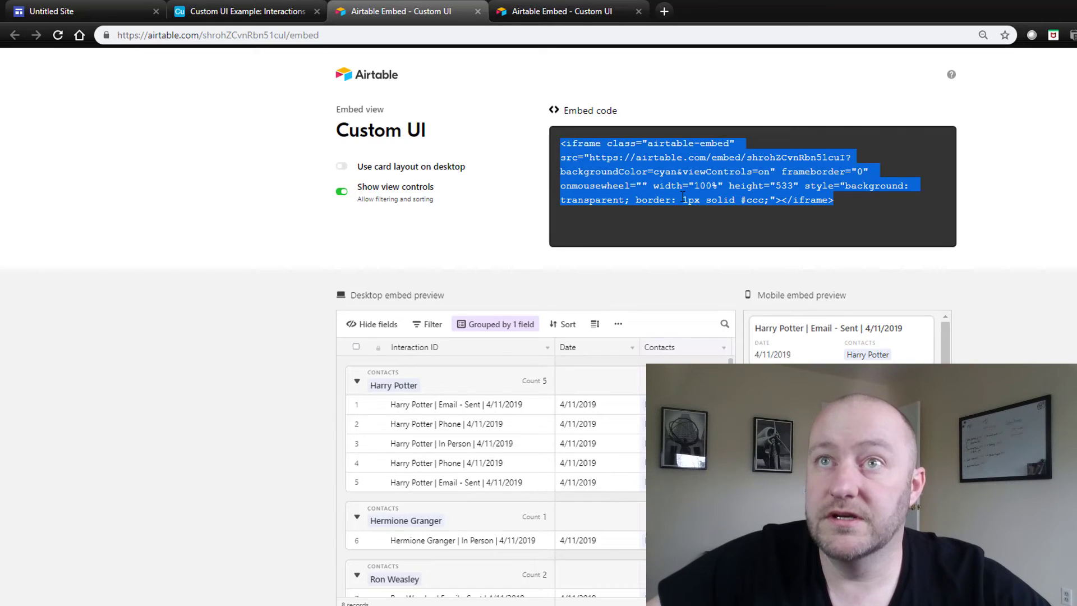
pyautogui.click(77, 11)
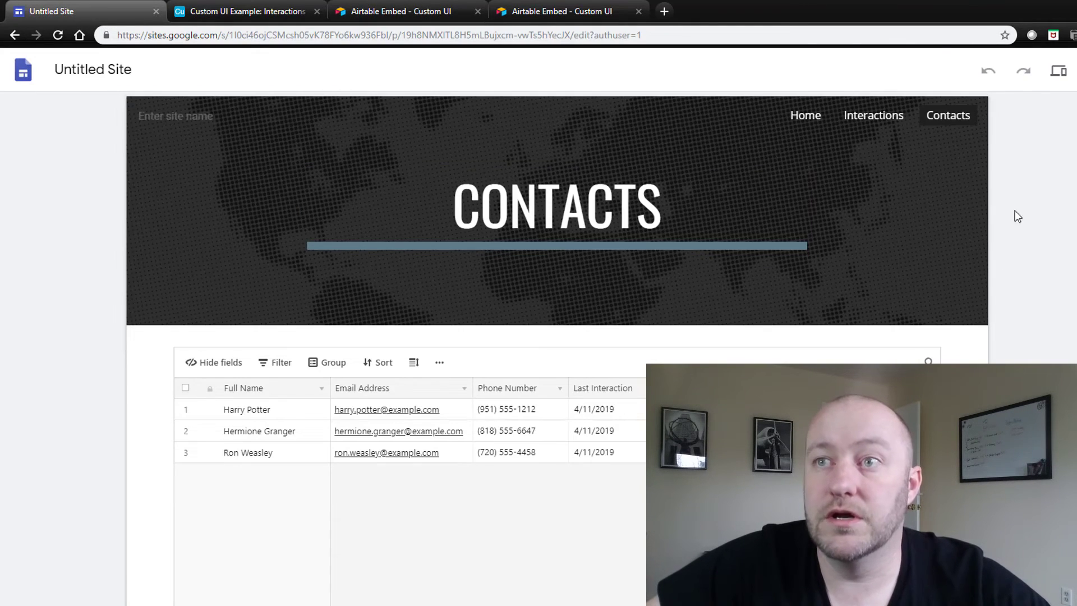
pyautogui.click(868, 120)
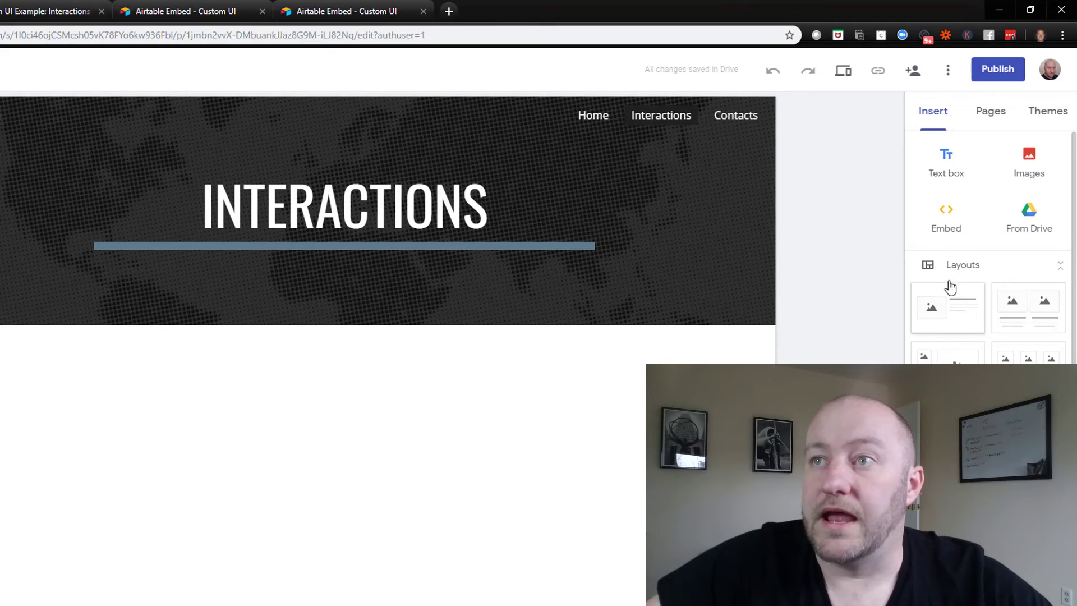
# Embed the copied Airtable iframe code on the Interactions page
pyautogui.click(946, 218)
pyautogui.click(344, 341)
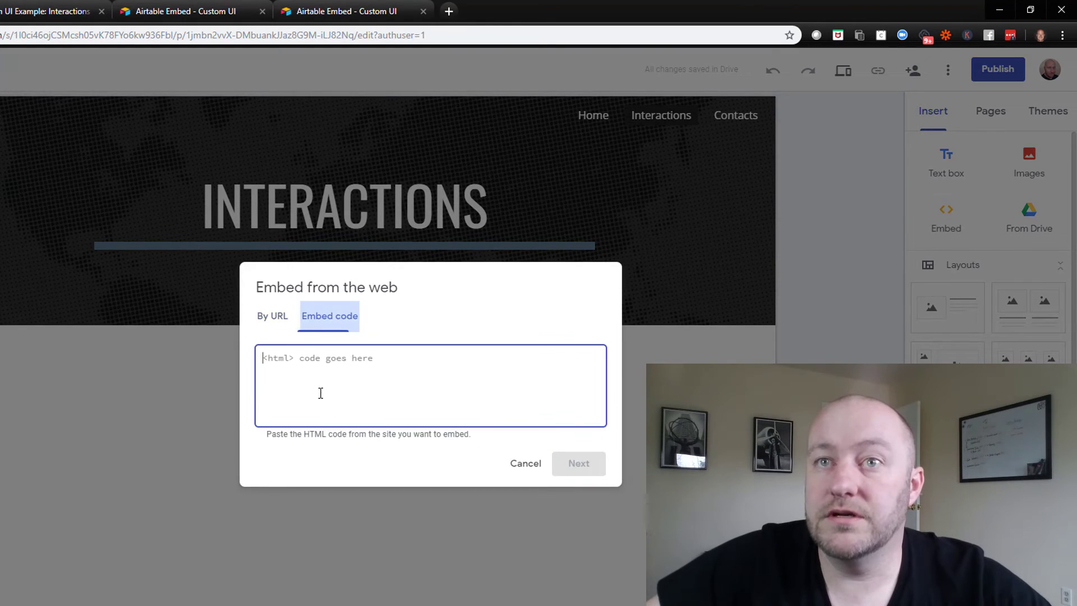
pyautogui.click(580, 467)
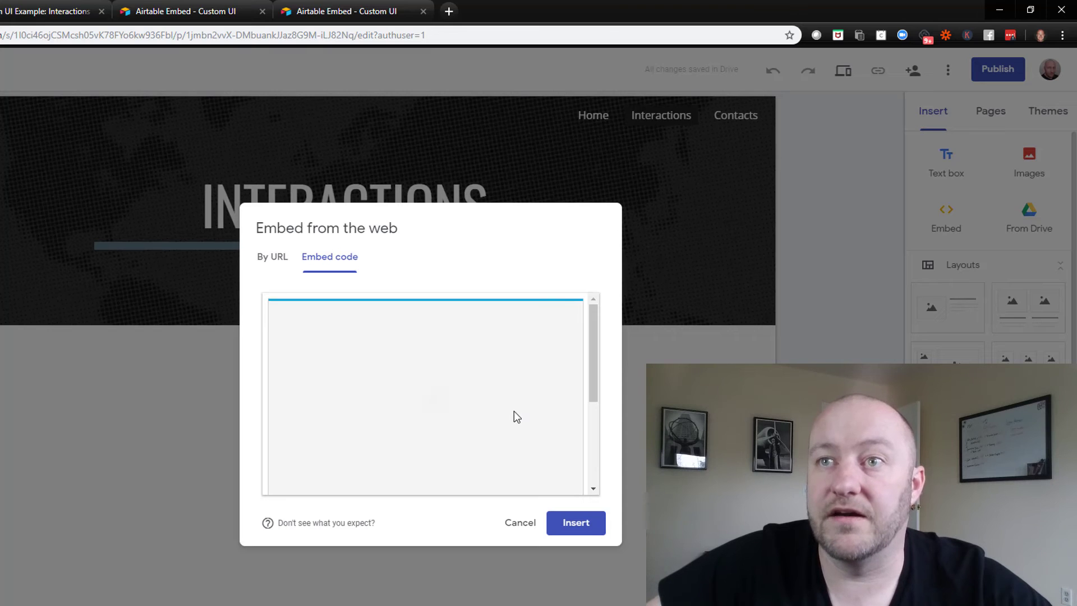
pyautogui.click(576, 523)
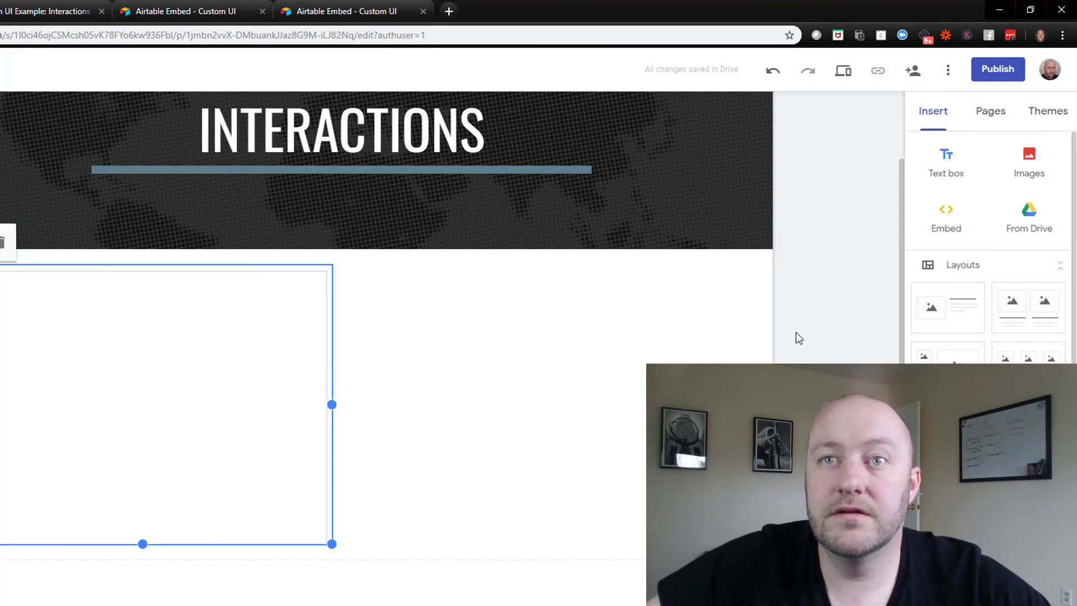
# Widen and lengthen the embedded grid to fill the content width and show a third contact group
pyautogui.moveTo(332, 404); pyautogui.dragTo(605, 404)
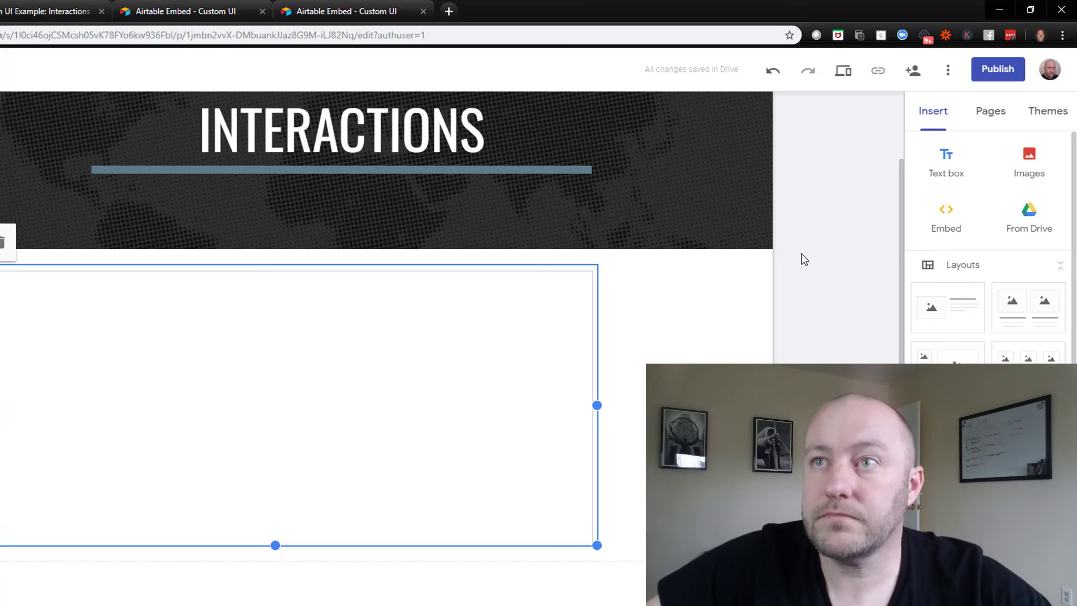
pyautogui.scroll(2, 802, 253)
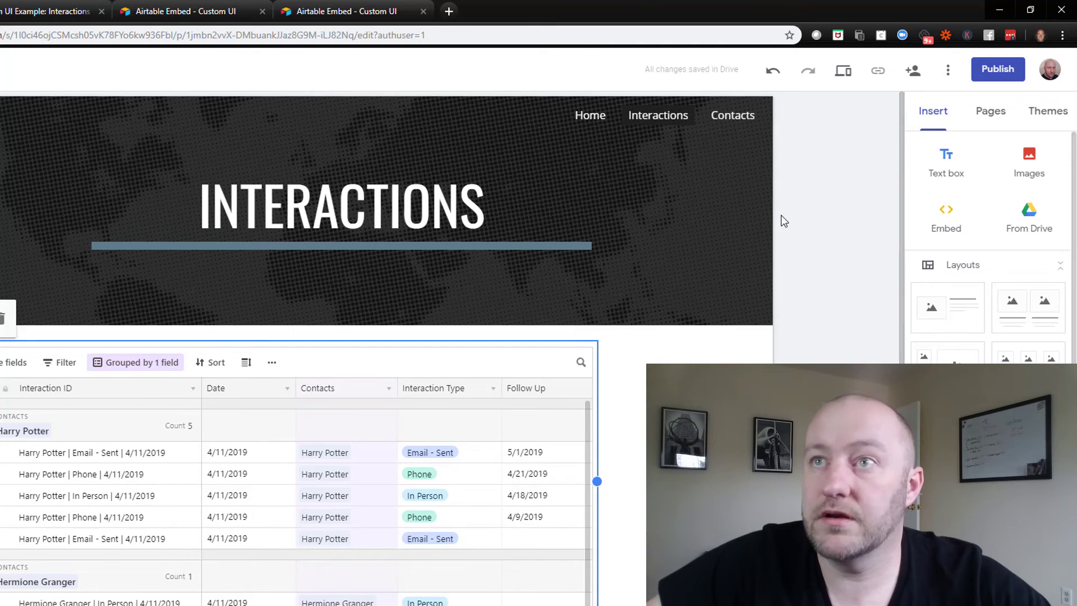
pyautogui.scroll(-1, 701, 254)
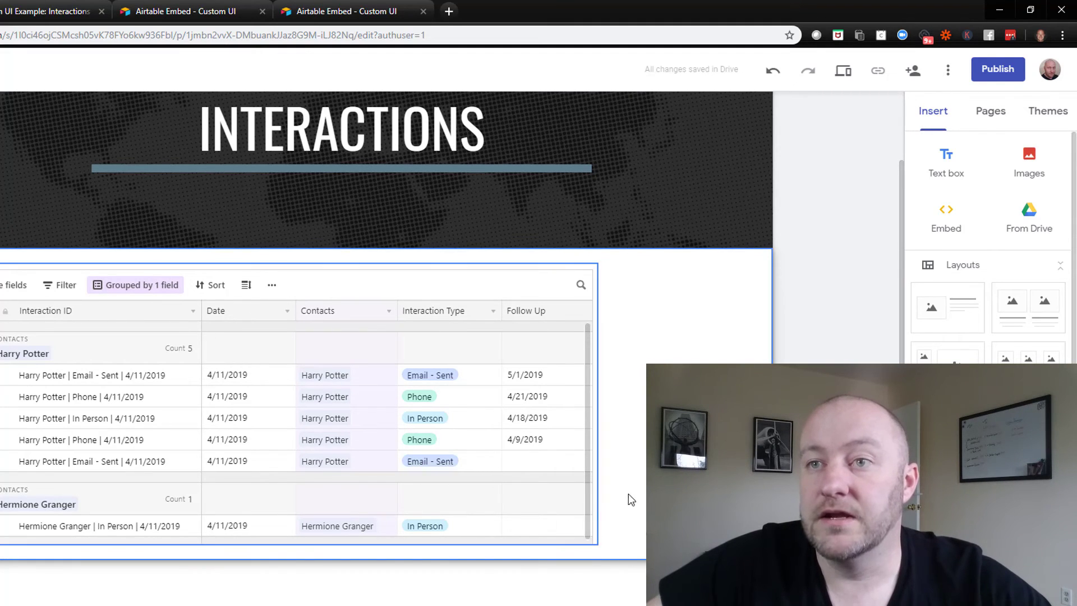
pyautogui.moveTo(597, 544); pyautogui.dragTo(599, 578)
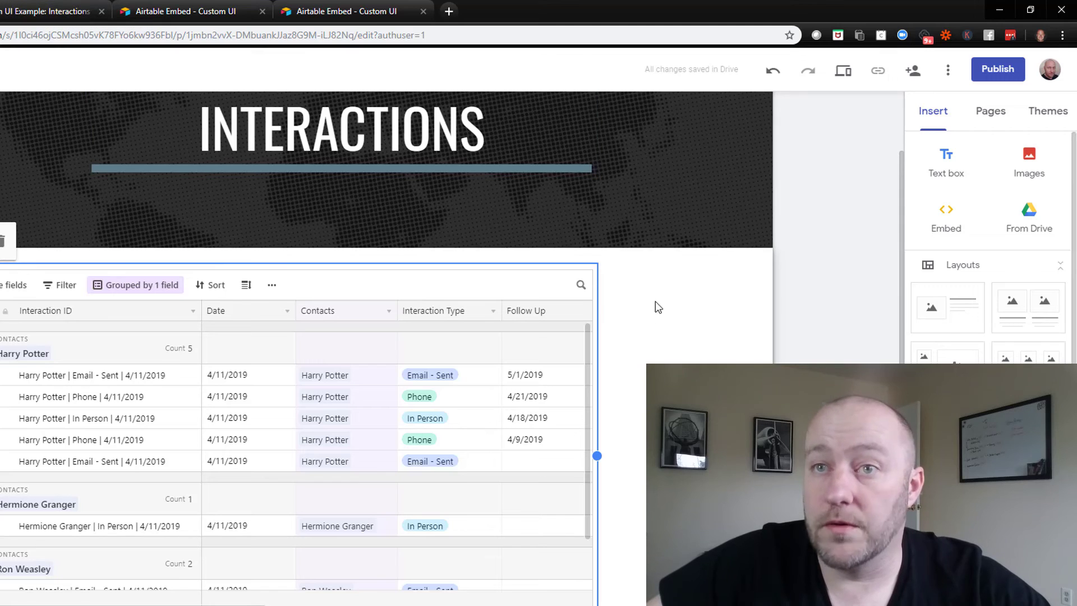
# Publish the site at the web address custom-ui
pyautogui.click(844, 259)
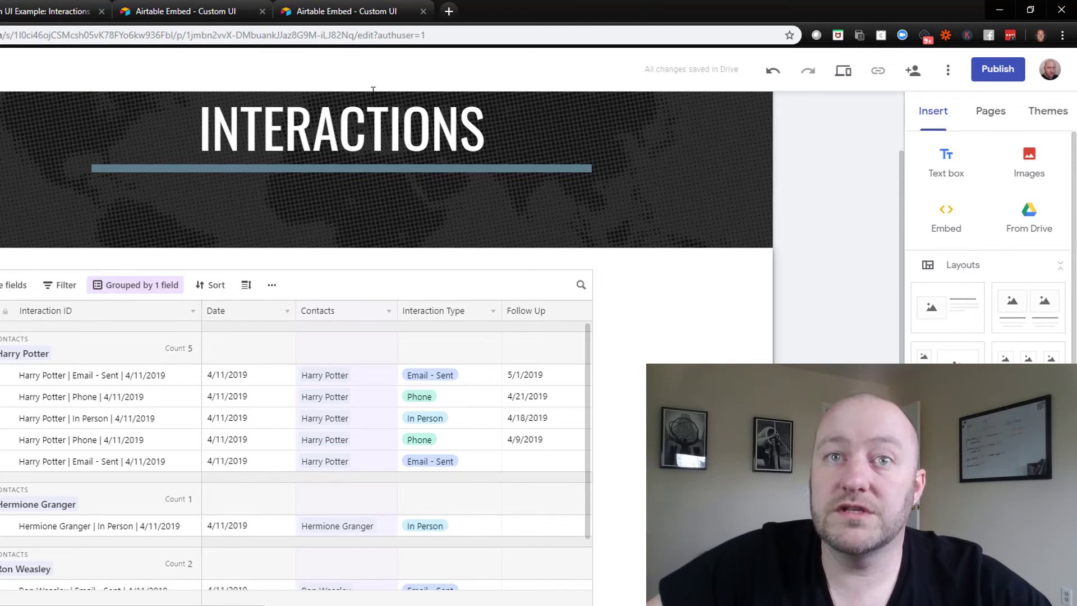
pyautogui.scroll(2, 307, 430)
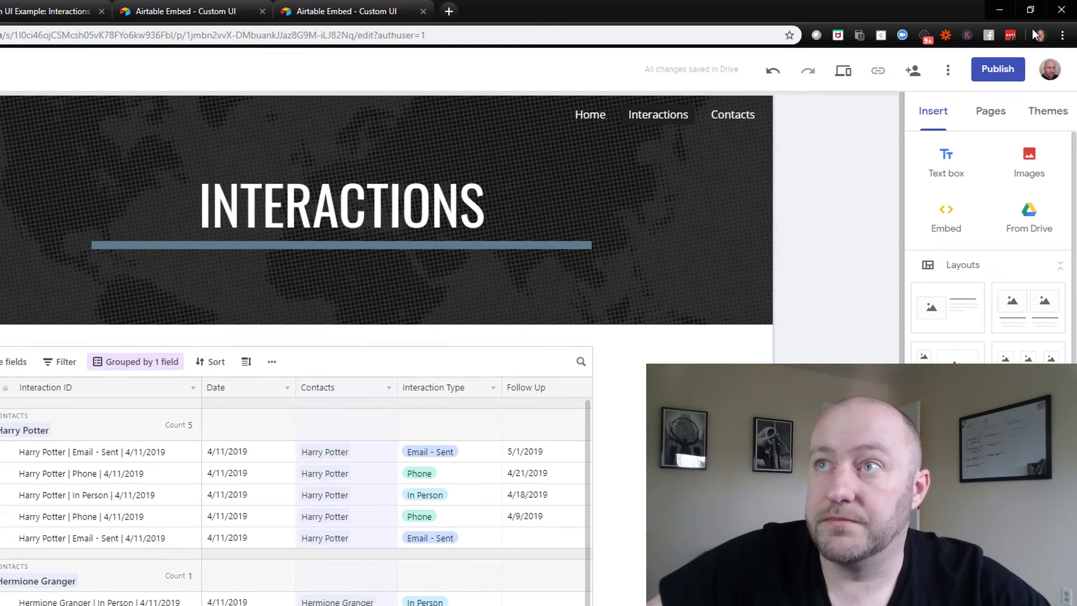
pyautogui.click(998, 71)
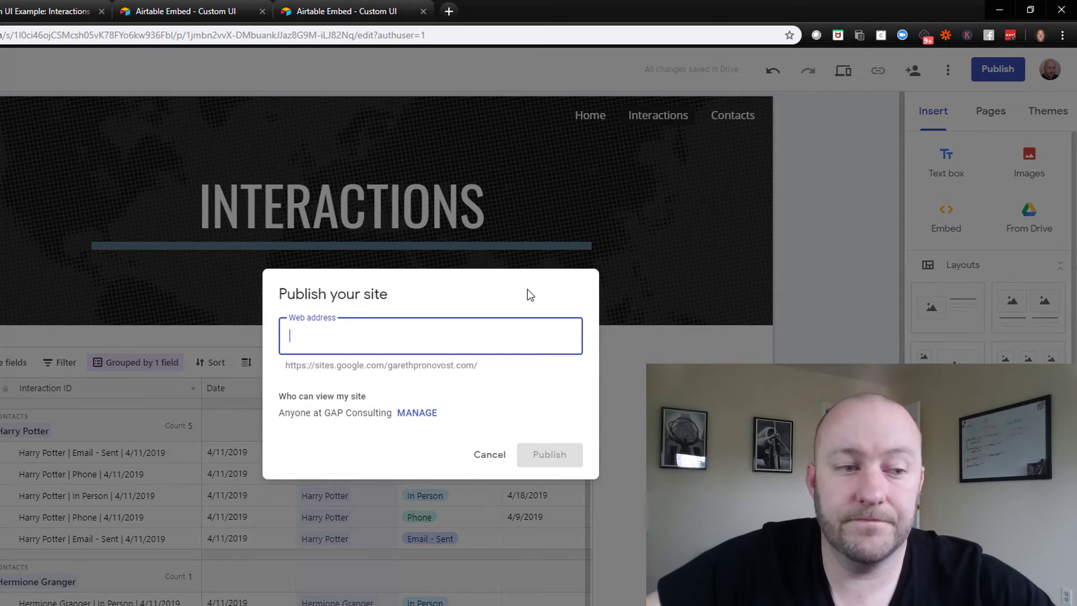
pyautogui.write('custom-u')
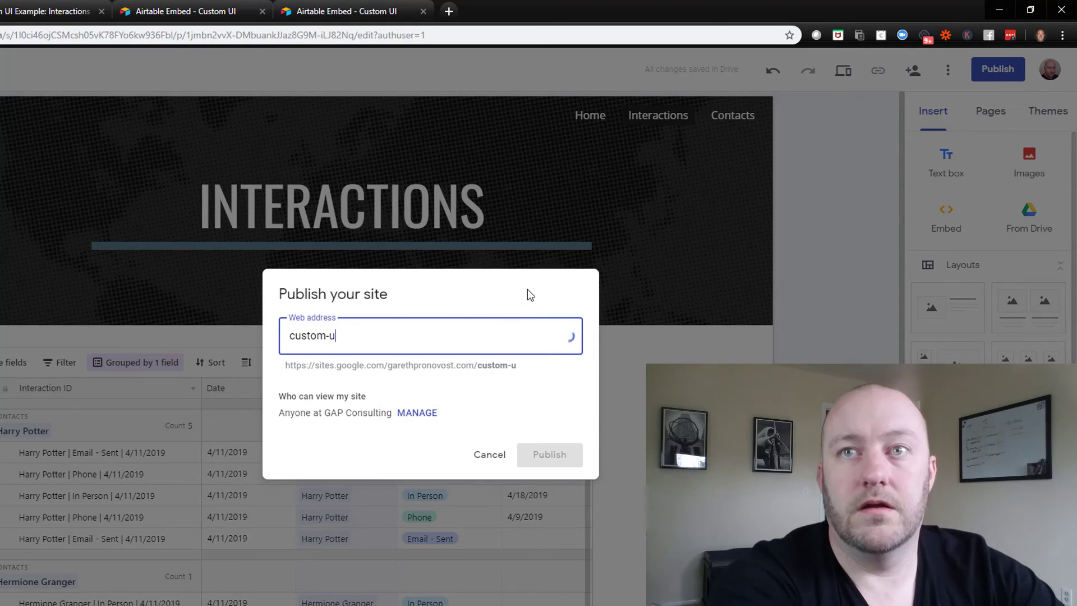
pyautogui.write('i')
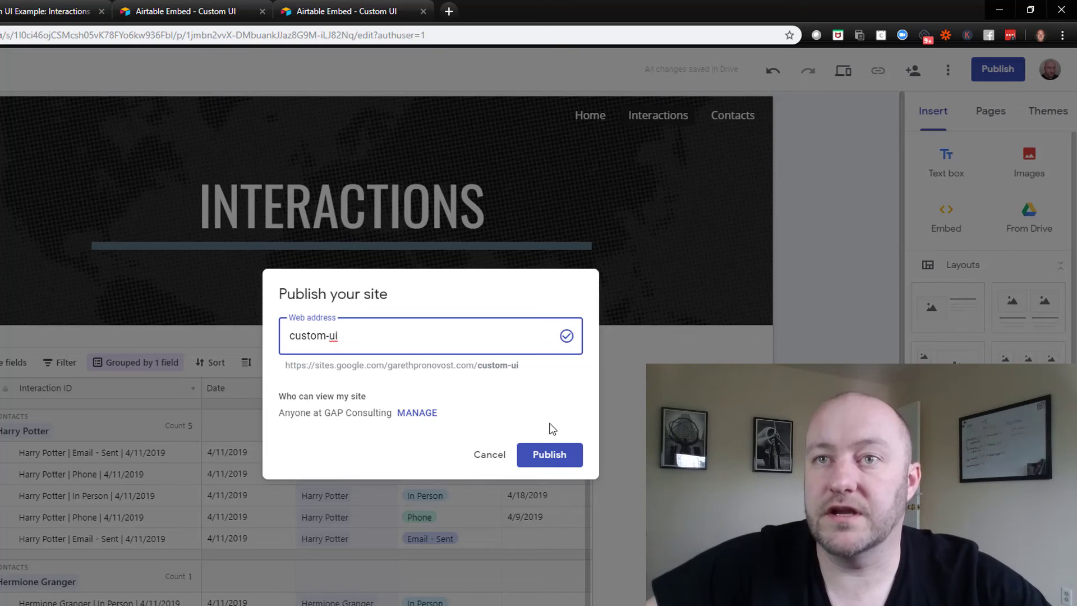
pyautogui.click(549, 454)
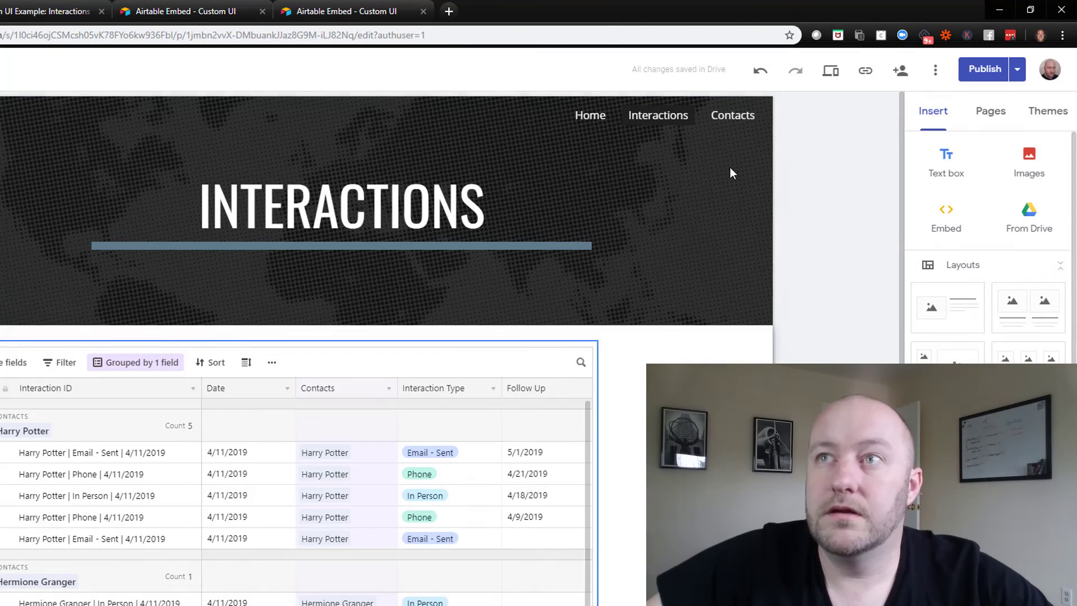
# View the published site and go to its Contacts page
pyautogui.click(1017, 70)
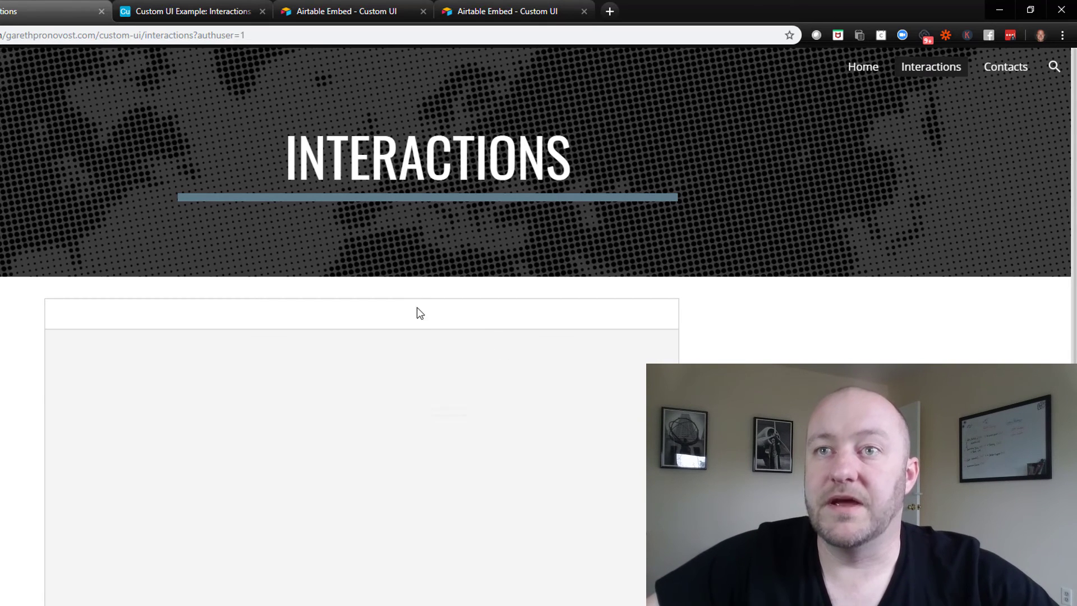
pyautogui.scroll(-1, 416, 287)
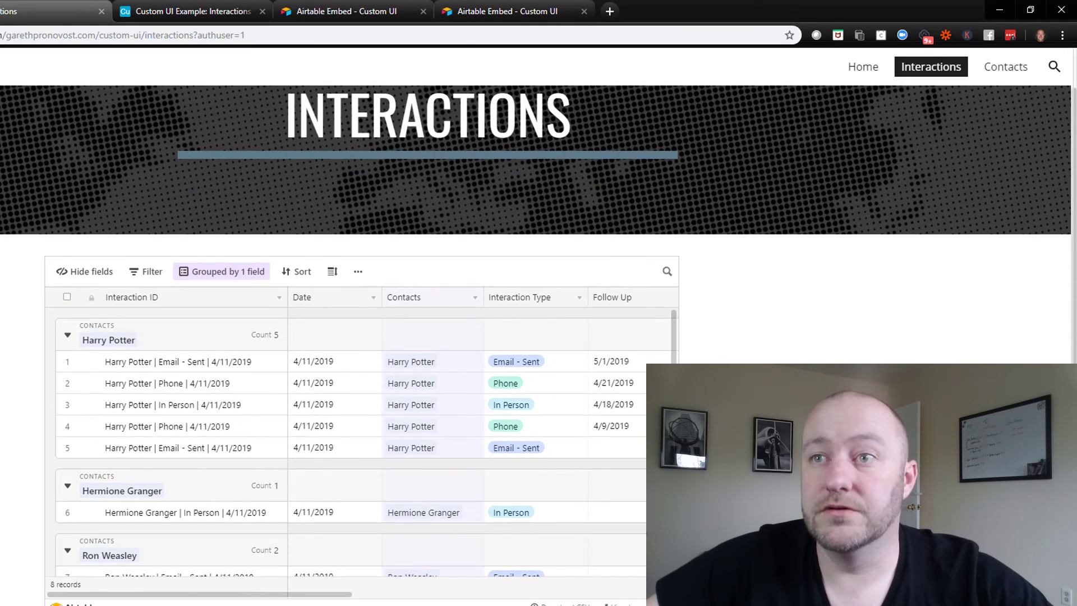
pyautogui.scroll(-1, 600, 441)
pyautogui.scroll(1, 548, 443)
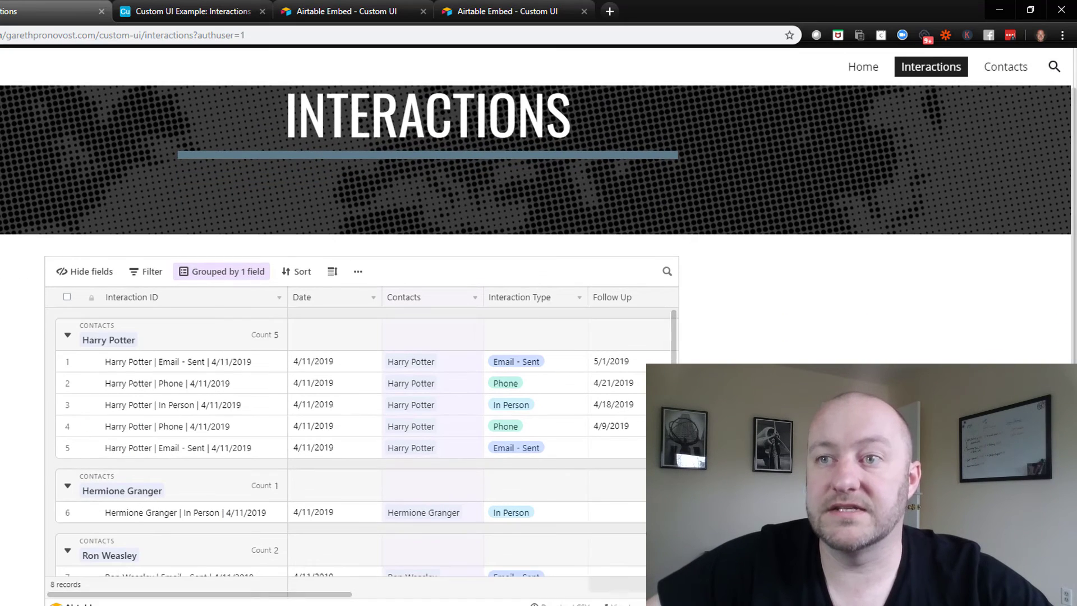
pyautogui.scroll(1, 901, 209)
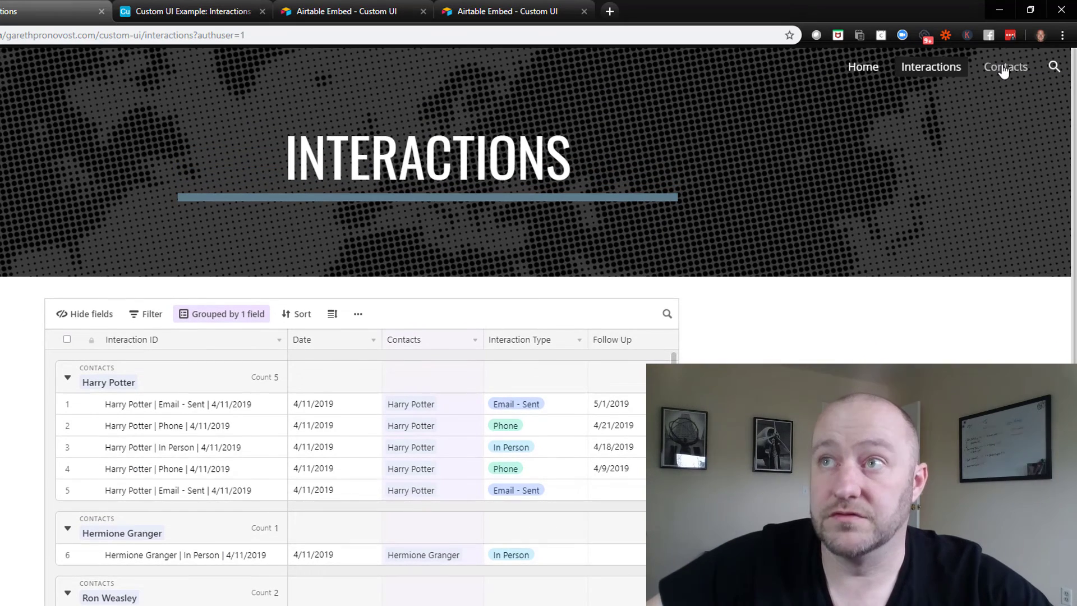
pyautogui.click(1004, 70)
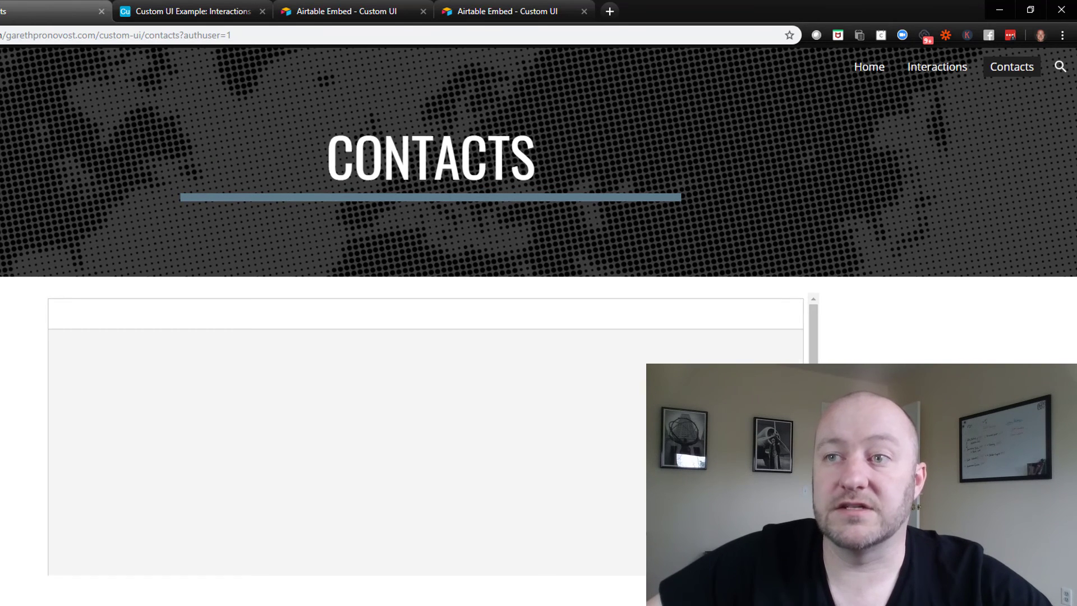
# Open the New Contact Form and enter the contact's first and last name
pyautogui.click(172, 474)
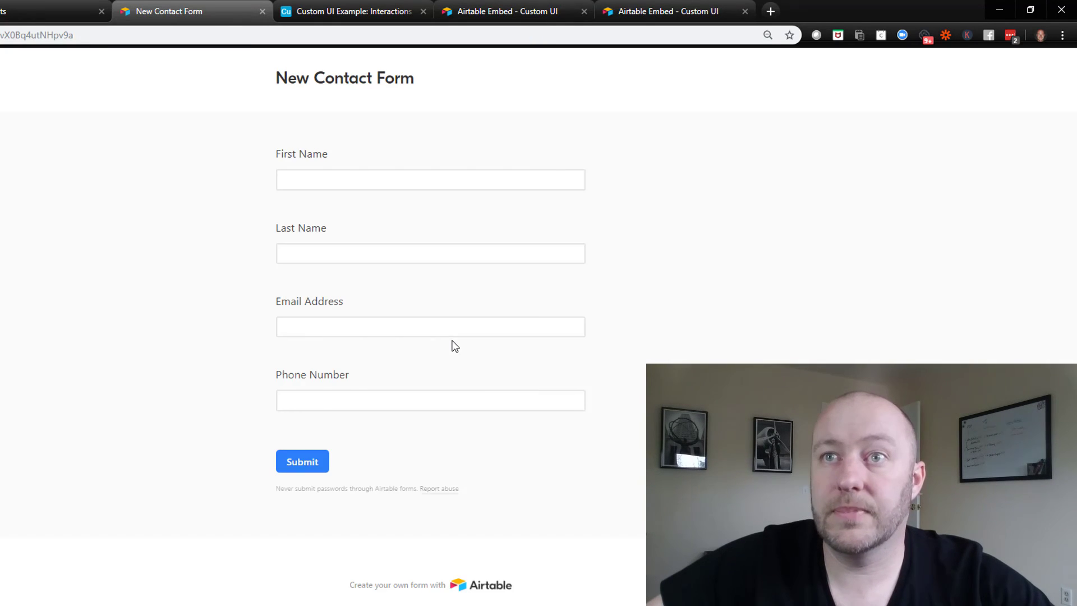
pyautogui.click(343, 181)
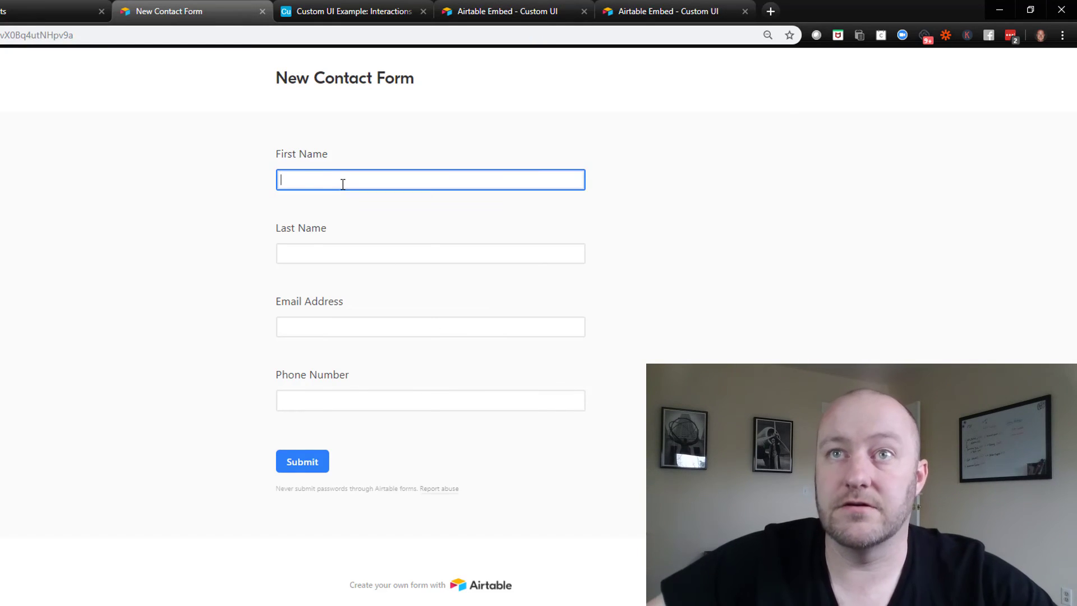
pyautogui.press('Tab')
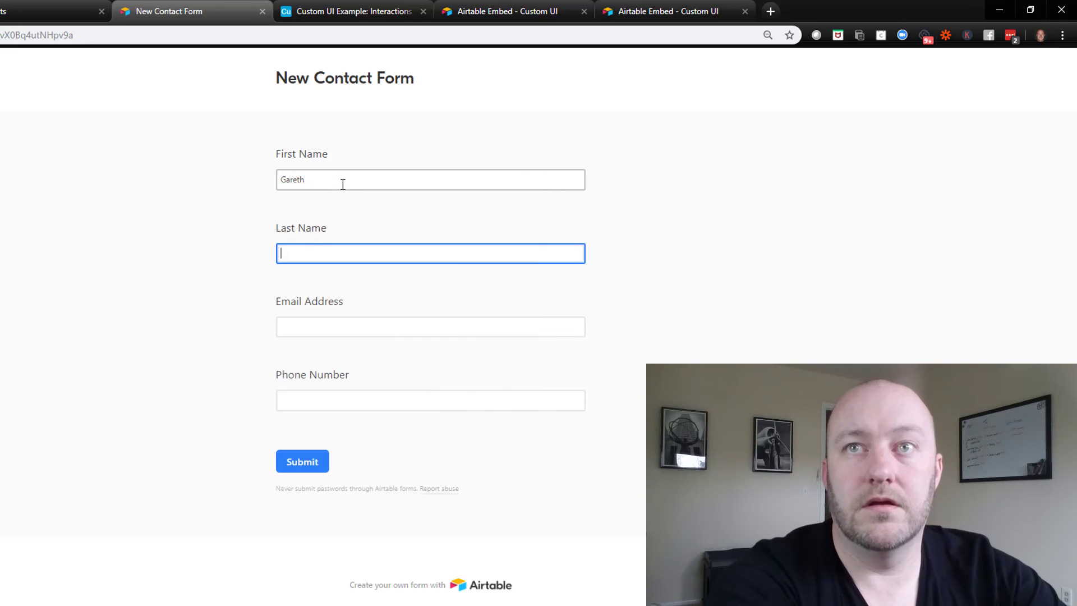
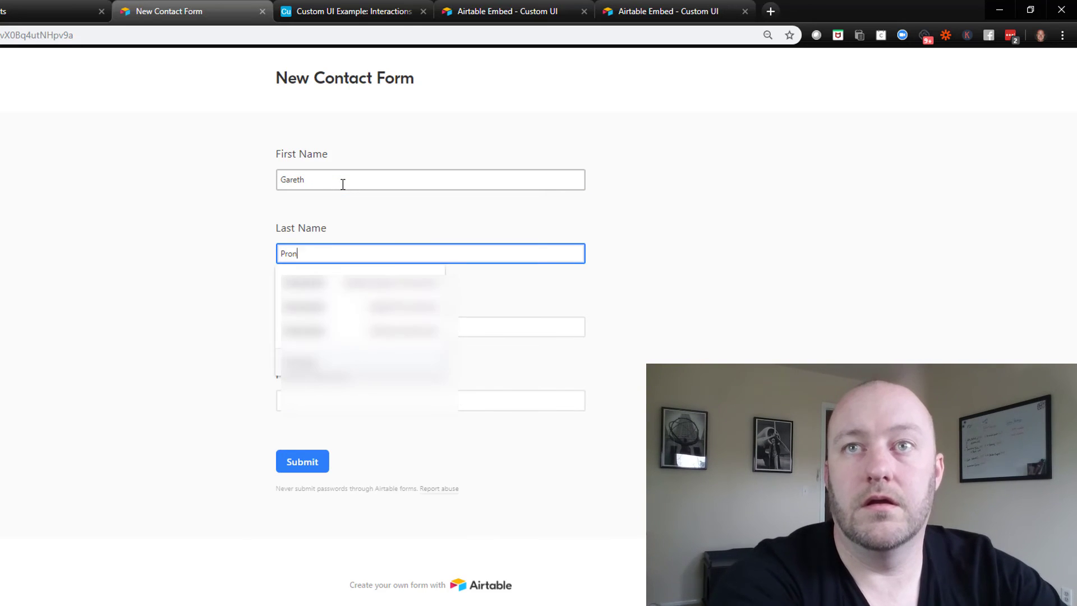
pyautogui.press('Tab')
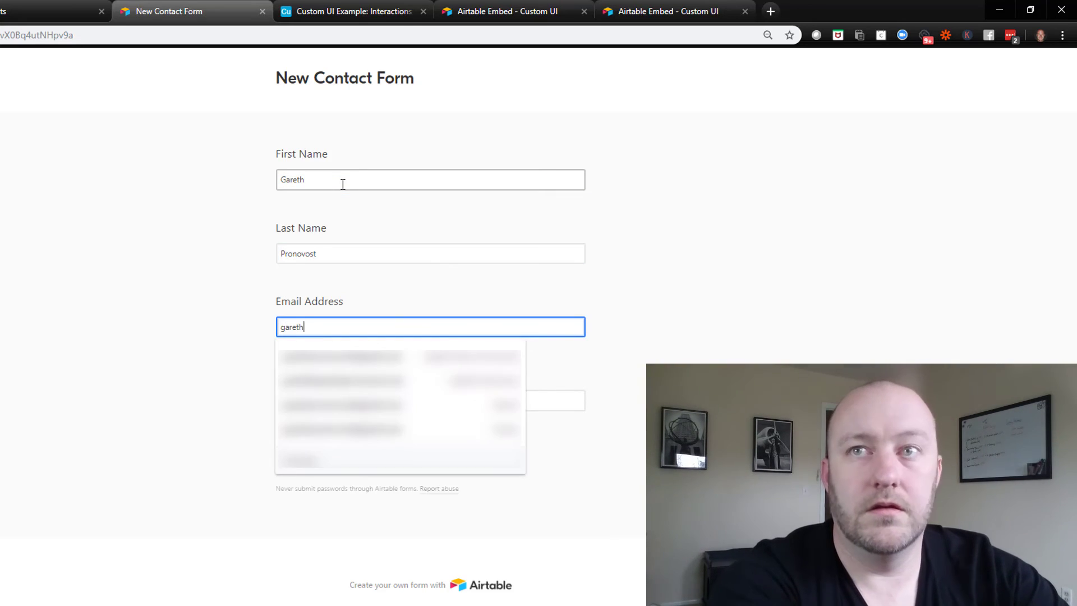
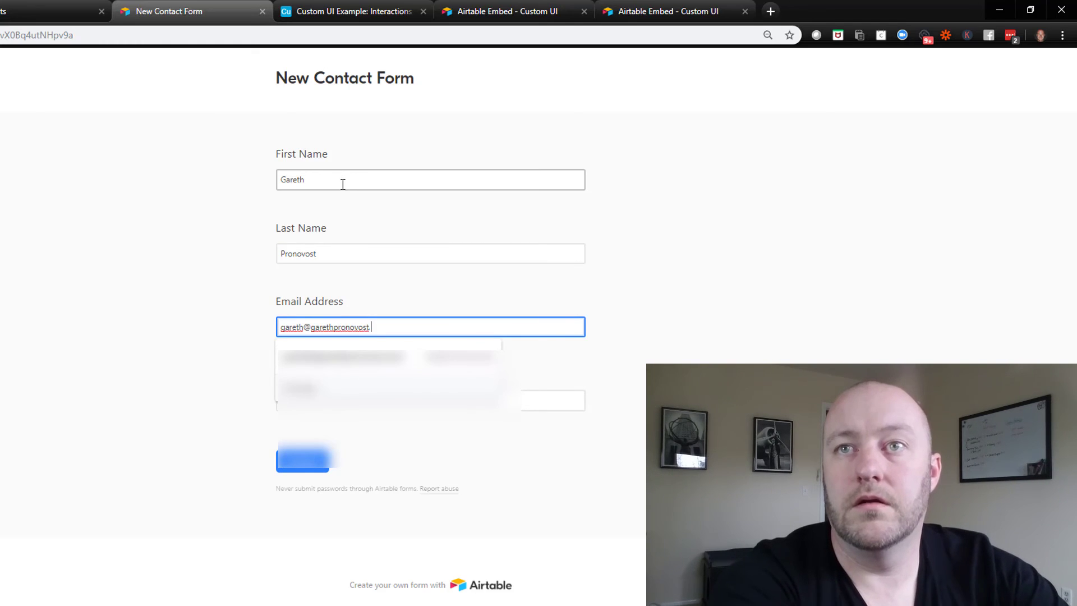
# Enter the contact's e-mail address and phone number, submit the form, and close it
pyautogui.press('Tab')
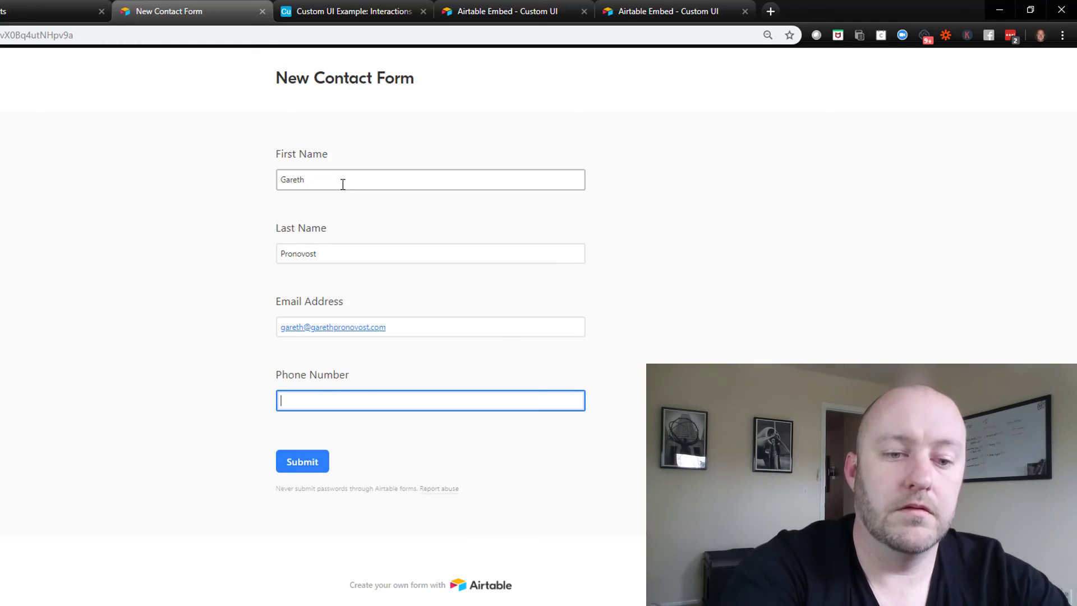
pyautogui.write('888) 555-')
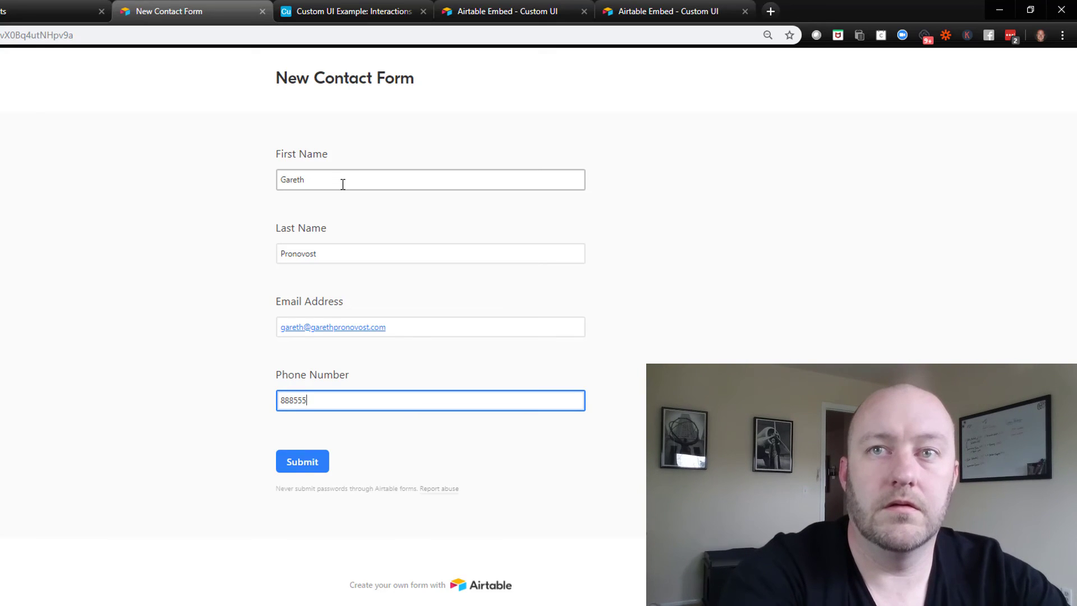
pyautogui.write('1212')
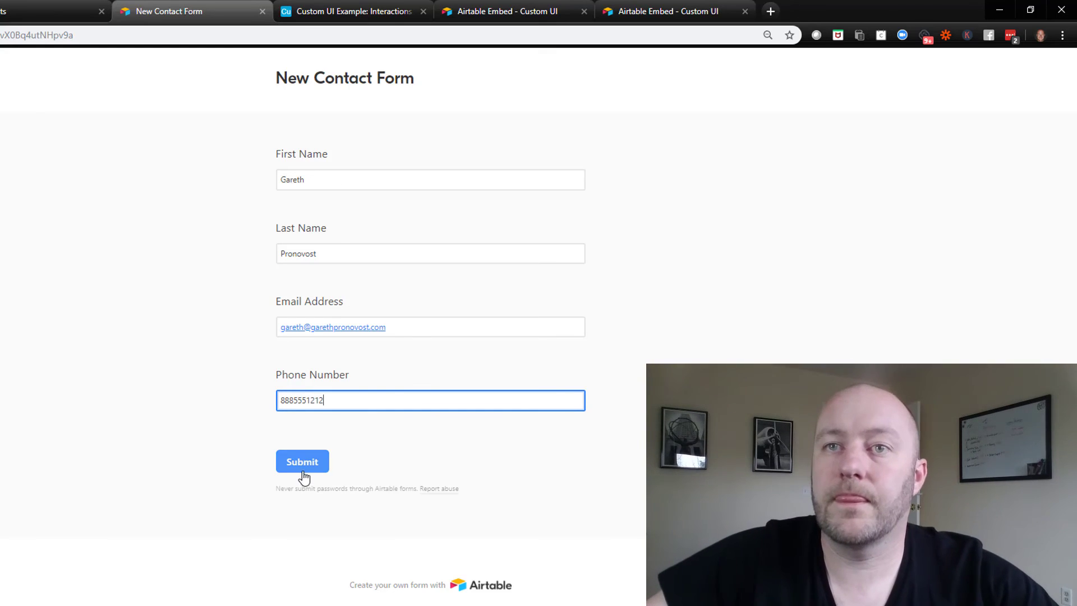
pyautogui.click(302, 463)
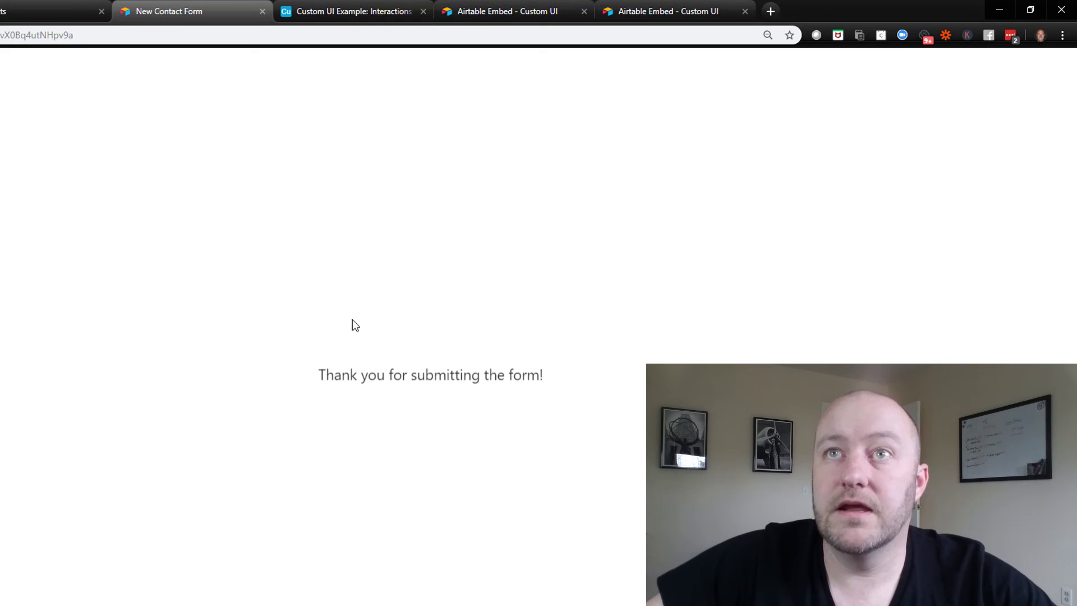
pyautogui.click(262, 11)
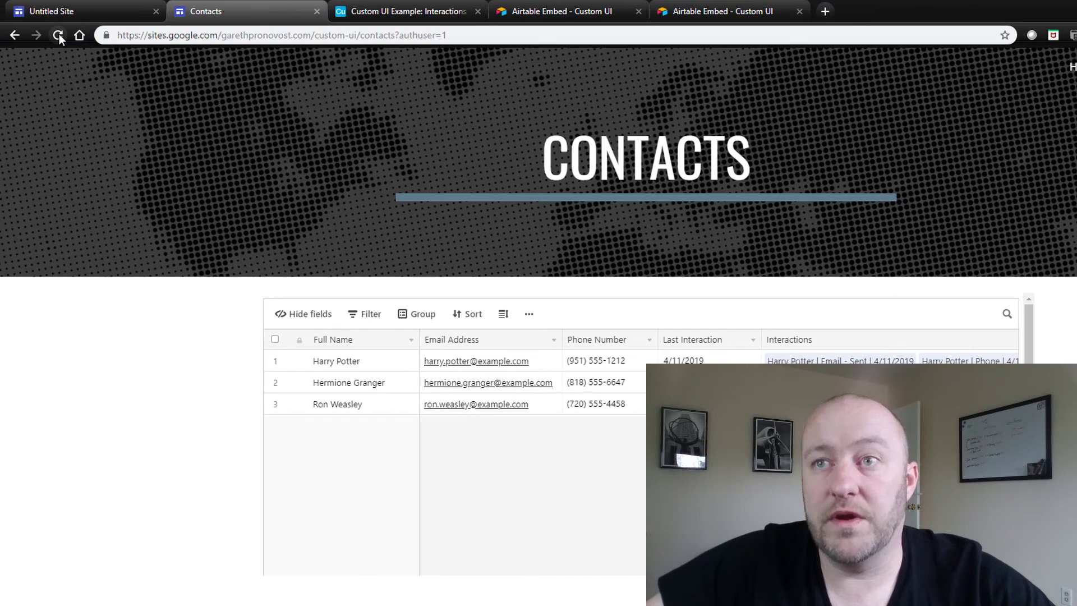
# Reload the live Contacts page and highlight the new fourth contact's Full Name cell
pyautogui.click(58, 33)
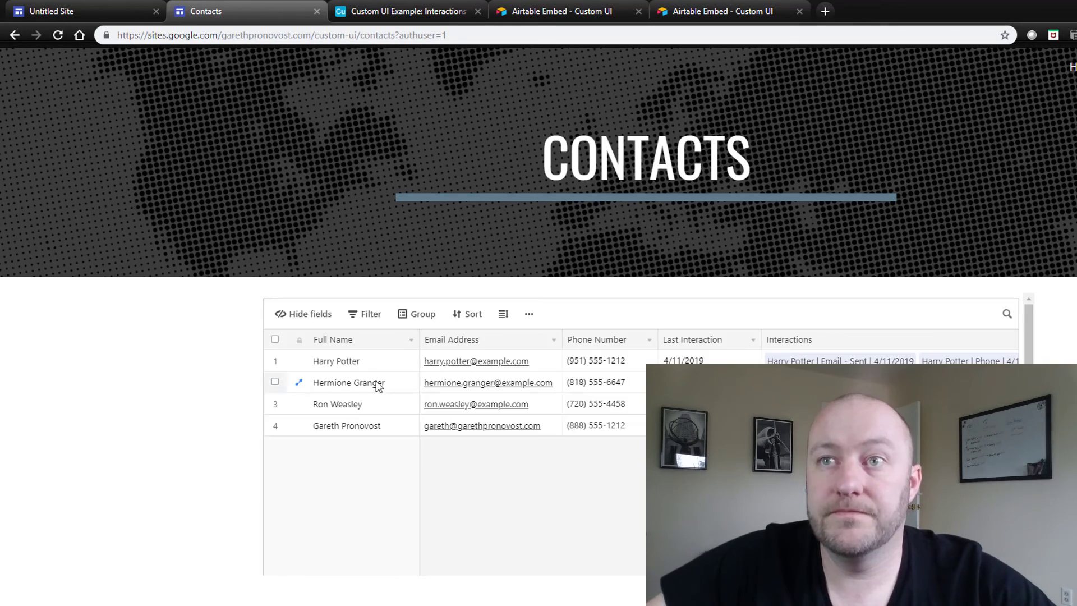
pyautogui.click(332, 432)
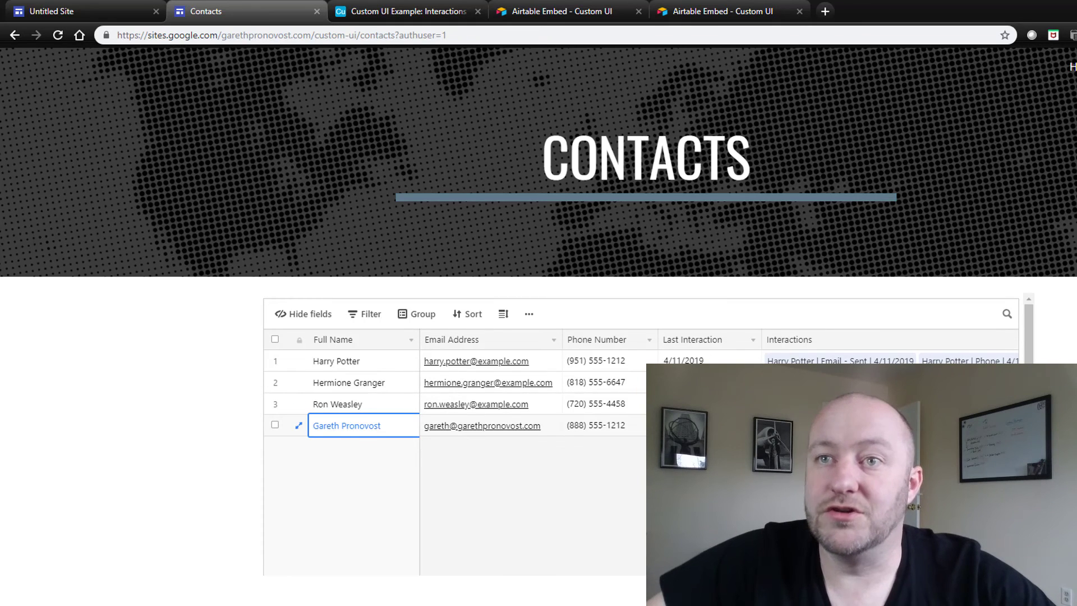
pyautogui.click(383, 445)
pyautogui.click(353, 422)
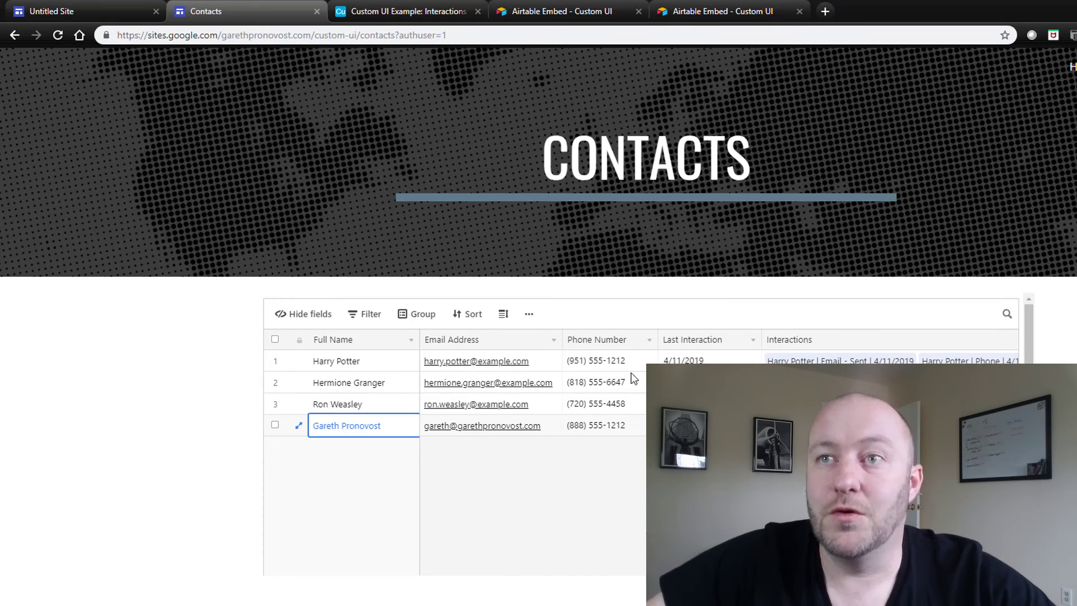